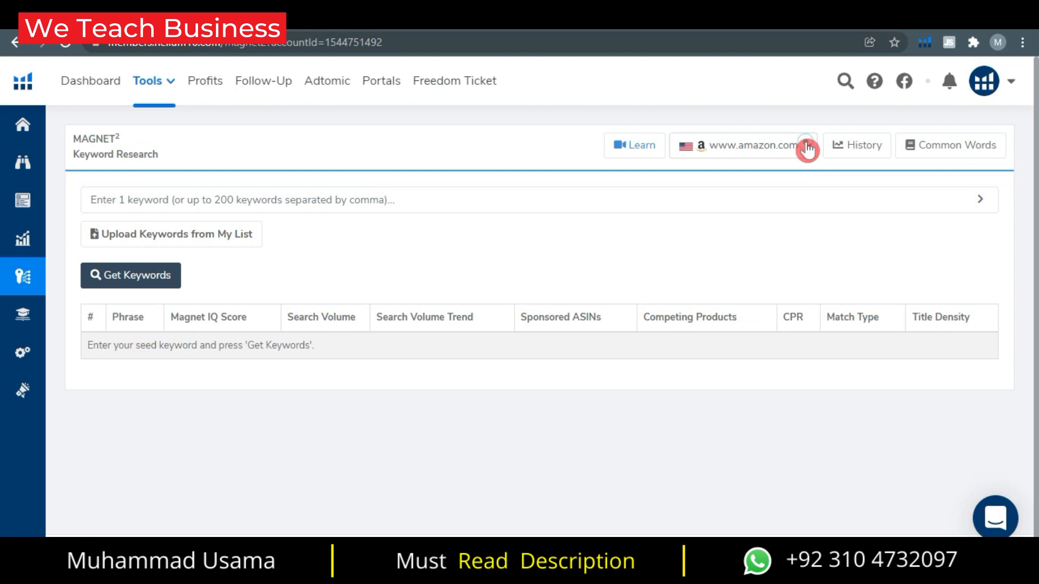
left_click(807, 149)
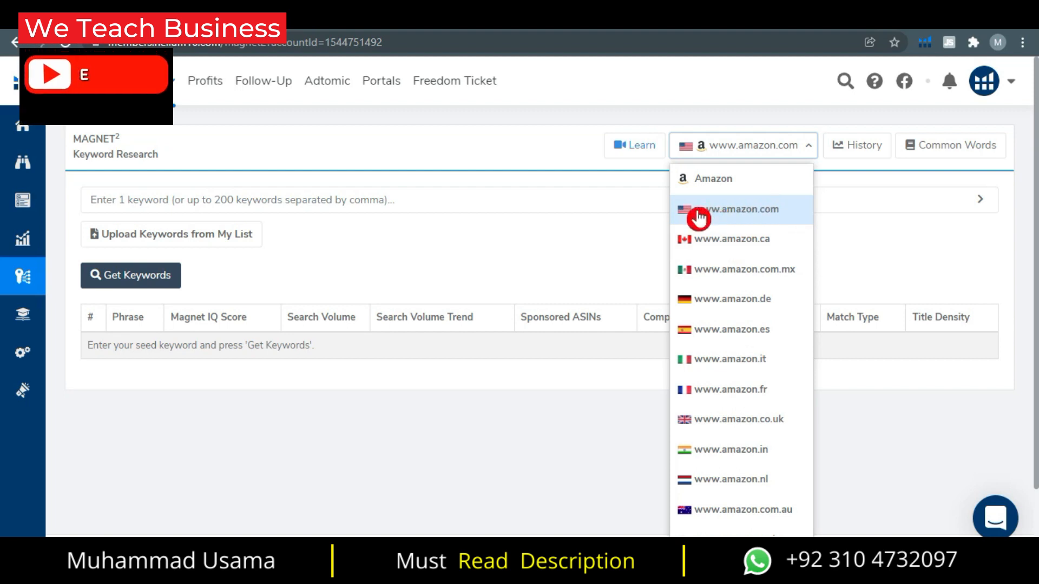
left_click(629, 243)
left_click(783, 151)
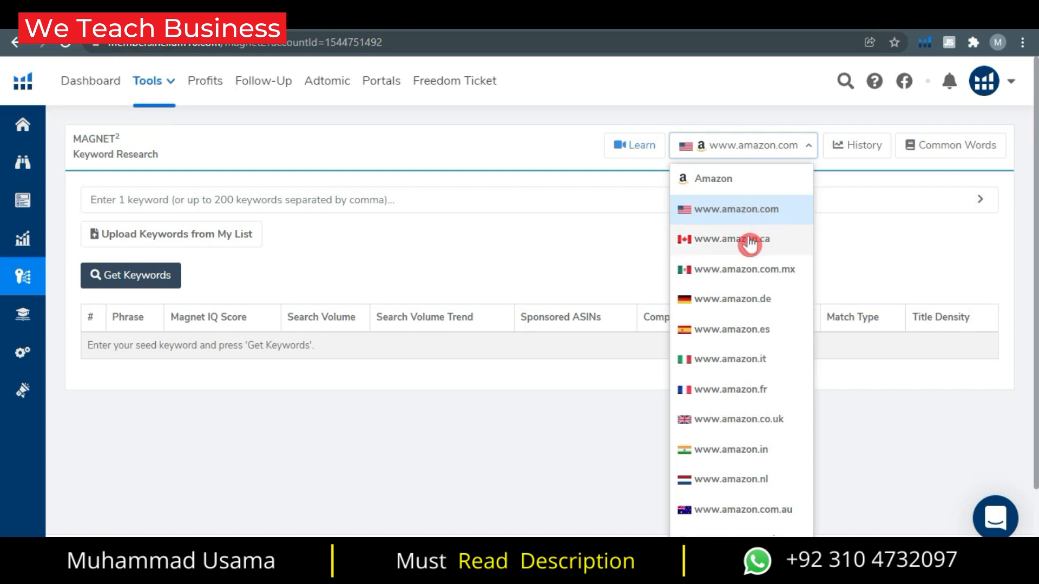
left_click(787, 244)
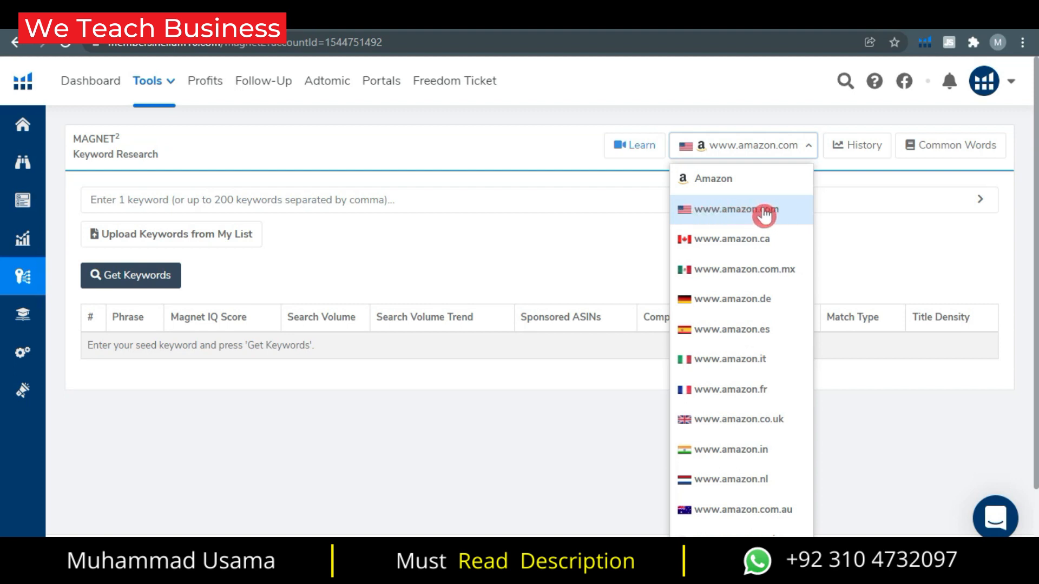
left_click(762, 212)
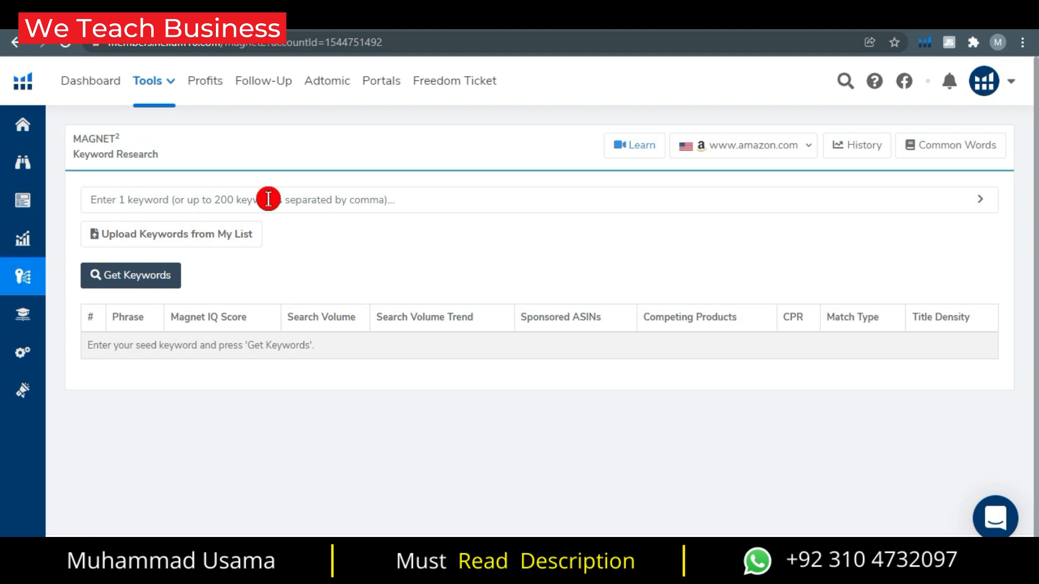
Enter the seed keyword "apron" and get its keywords as a new search instead of loading it from history
left_click(396, 201)
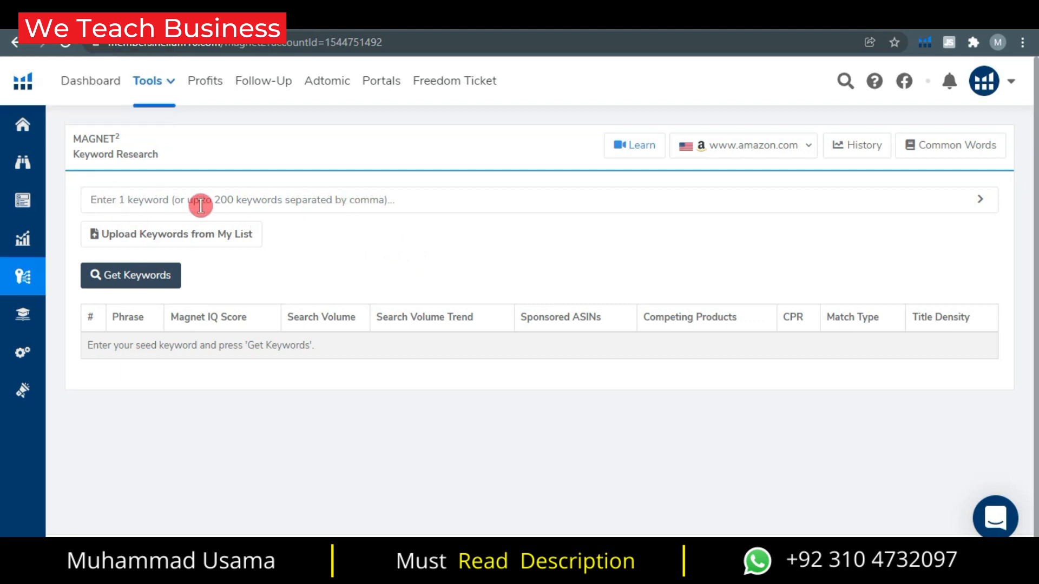
left_click(346, 198)
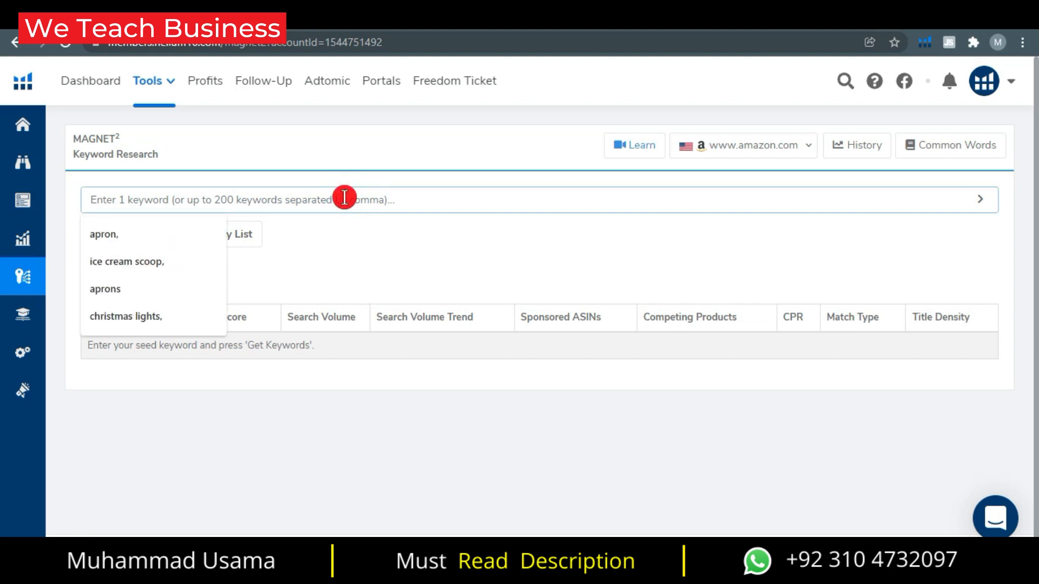
type("apron,")
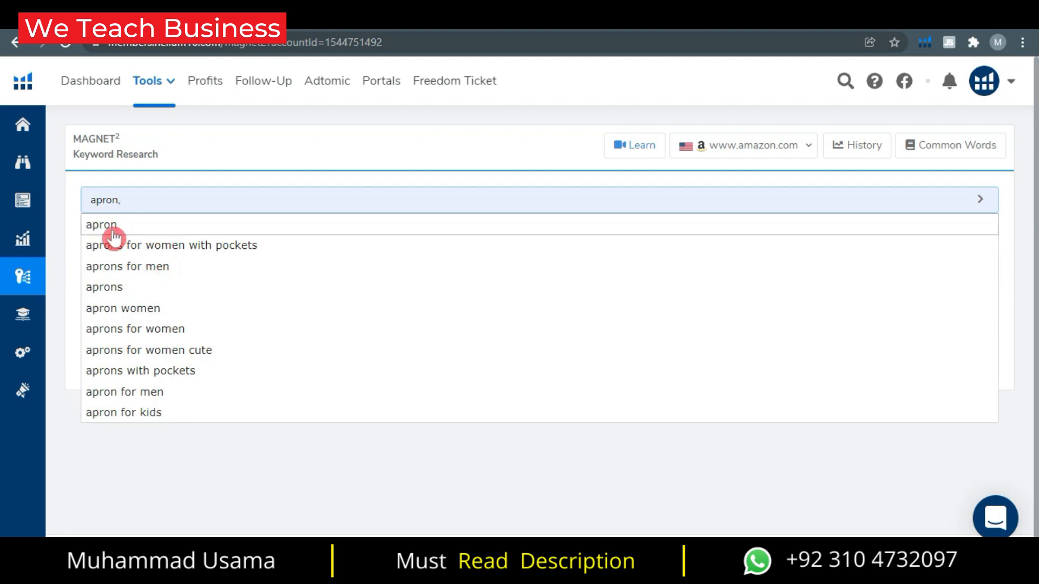
left_click(109, 227)
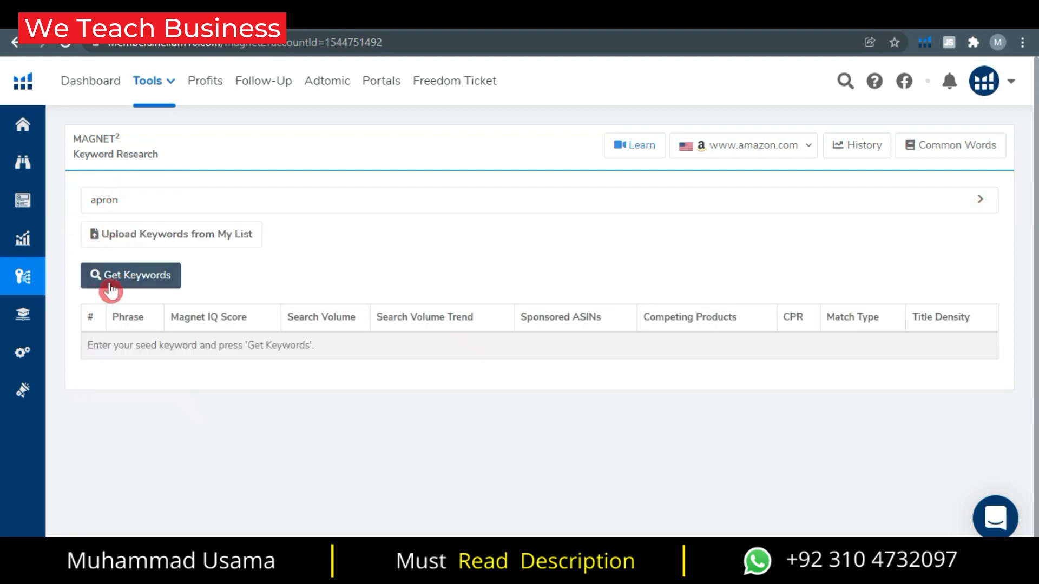
left_click(143, 288)
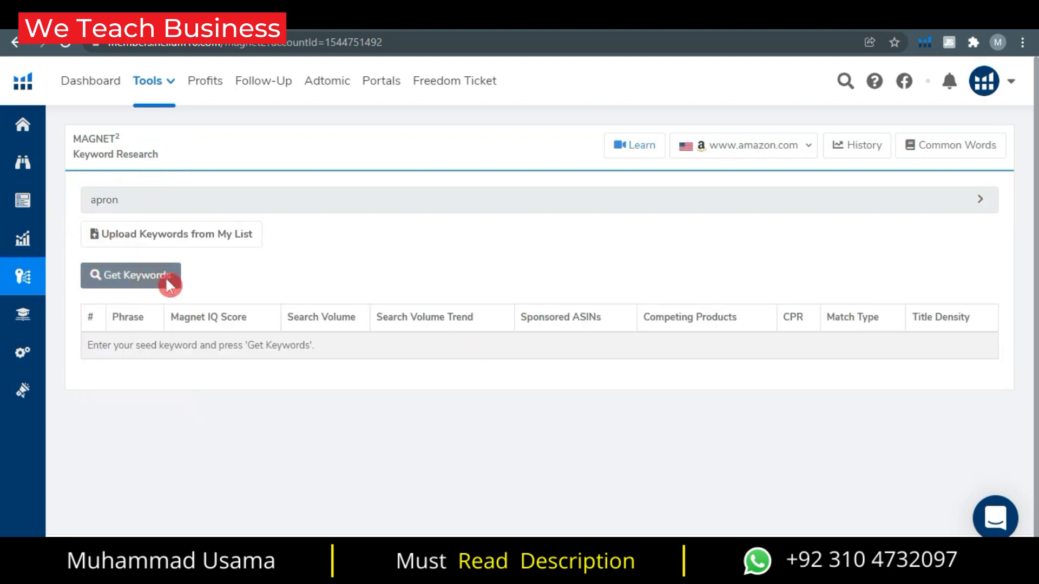
left_click(135, 285)
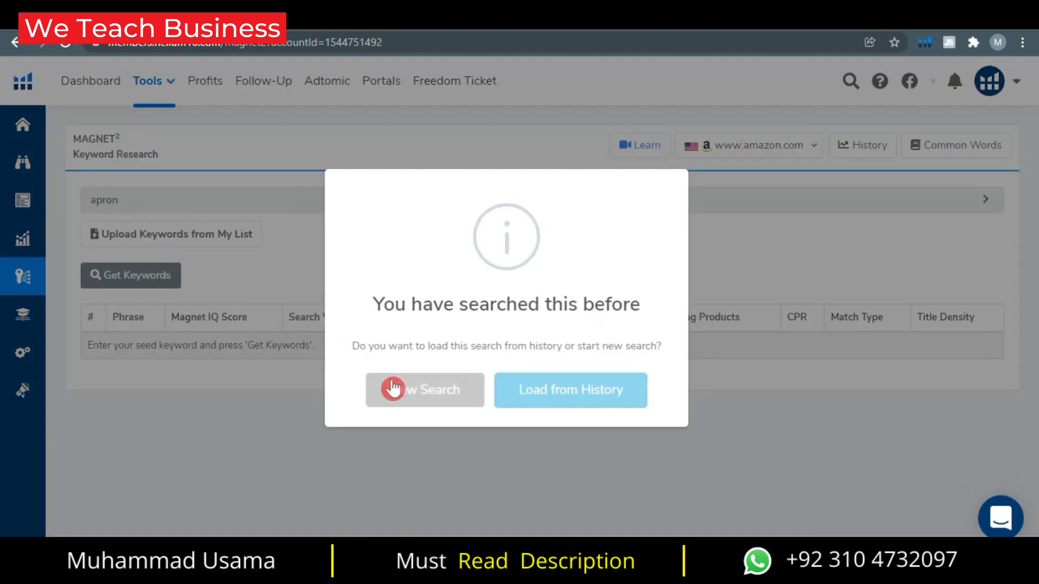
left_click(393, 388)
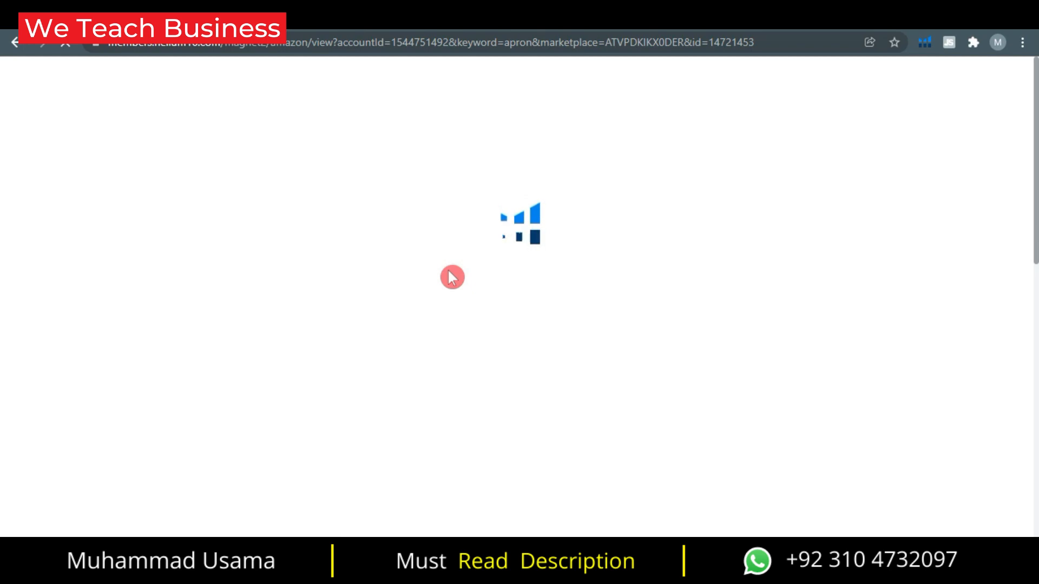
Examine the apron search volume, distribution, top products and word frequency summaries, the filters and the keyword results table
scroll(439, 279, "down", 1)
scroll(230, 230, "down", 1)
scroll(155, 228, "up", 2)
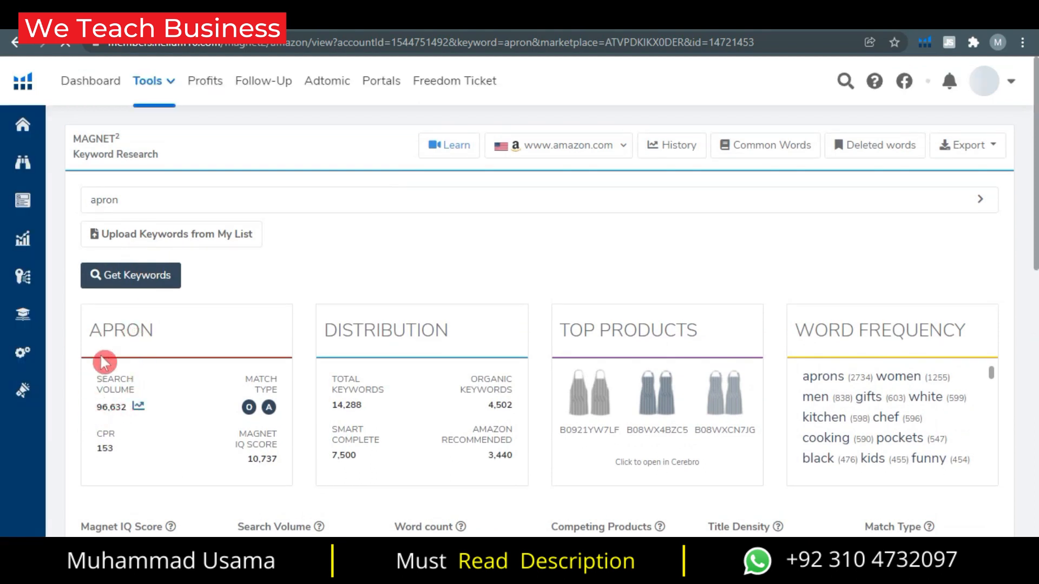
scroll(190, 370, "down", 1)
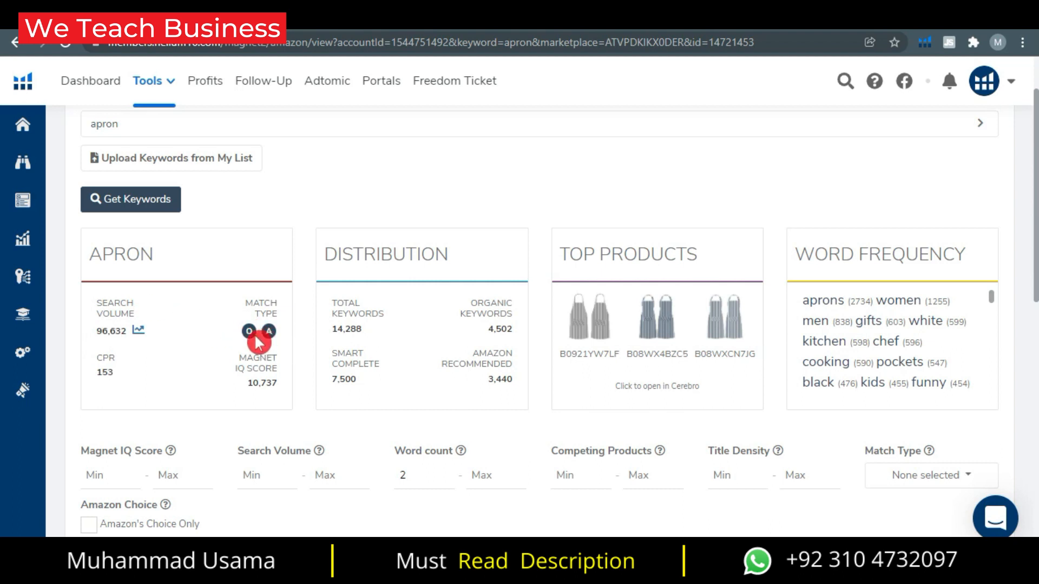
scroll(256, 345, "up", 2)
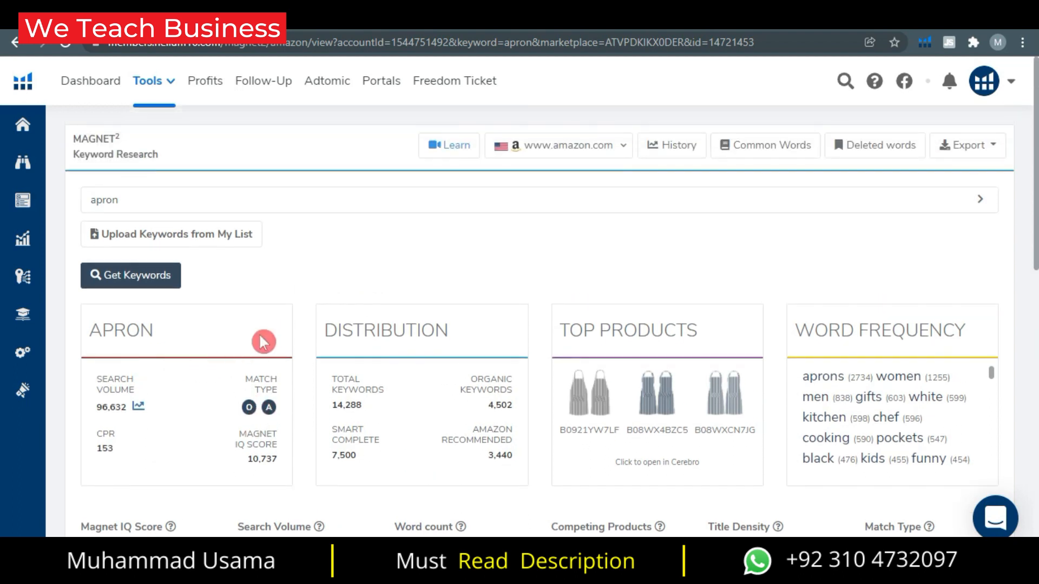
scroll(264, 343, "down", 3)
scroll(427, 366, "down", 5)
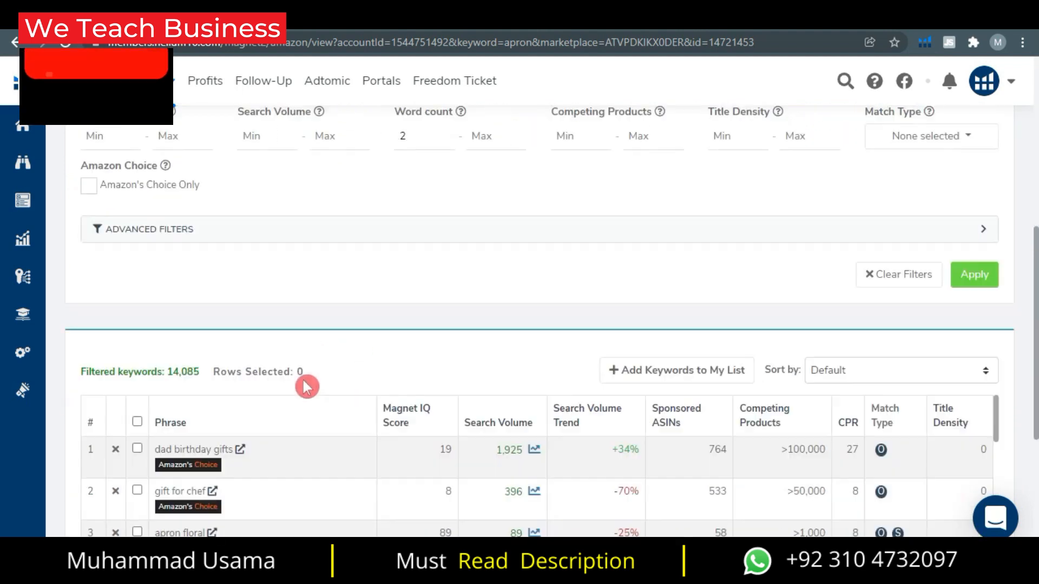
scroll(303, 377, "down", 5)
scroll(463, 388, "up", 2)
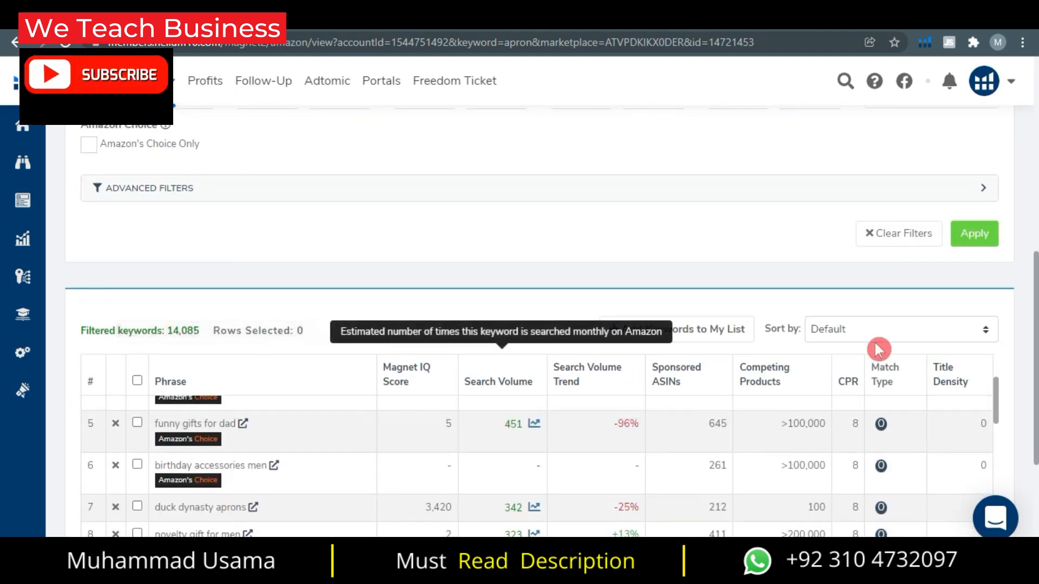
scroll(1013, 319, "down", 1)
scroll(1012, 319, "down", 2)
scroll(199, 318, "up", 4)
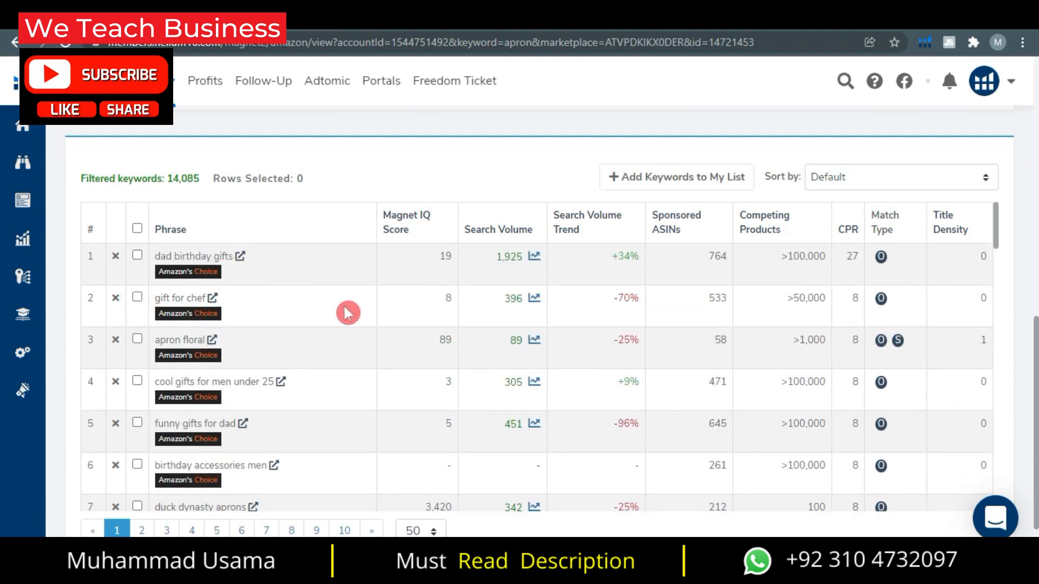
scroll(599, 289, "up", 5)
scroll(599, 290, "up", 7)
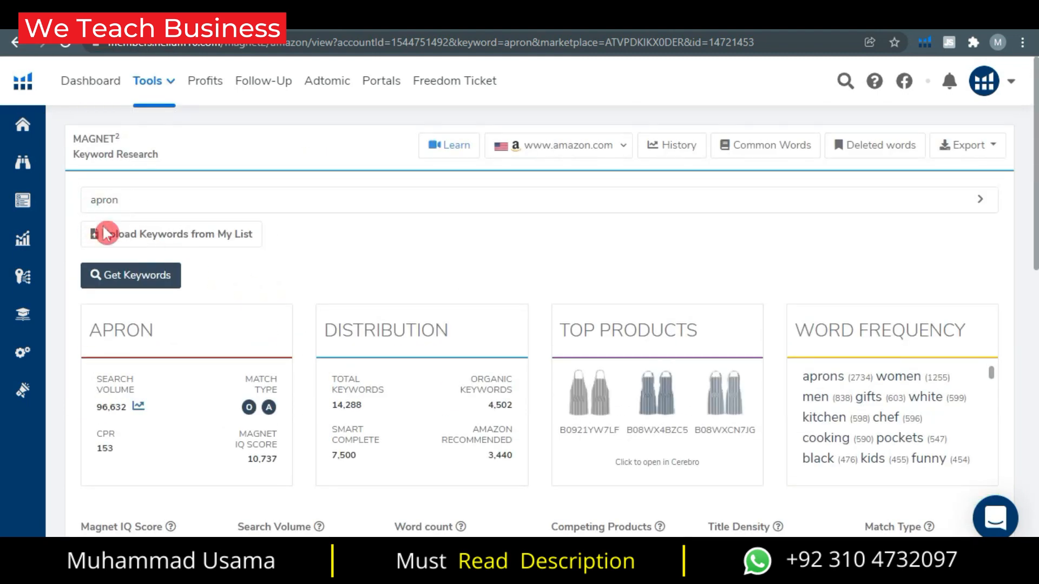
Check the filtered keyword count above the results table and compare it with the available filters and listed phrases
scroll(441, 274, "down", 9)
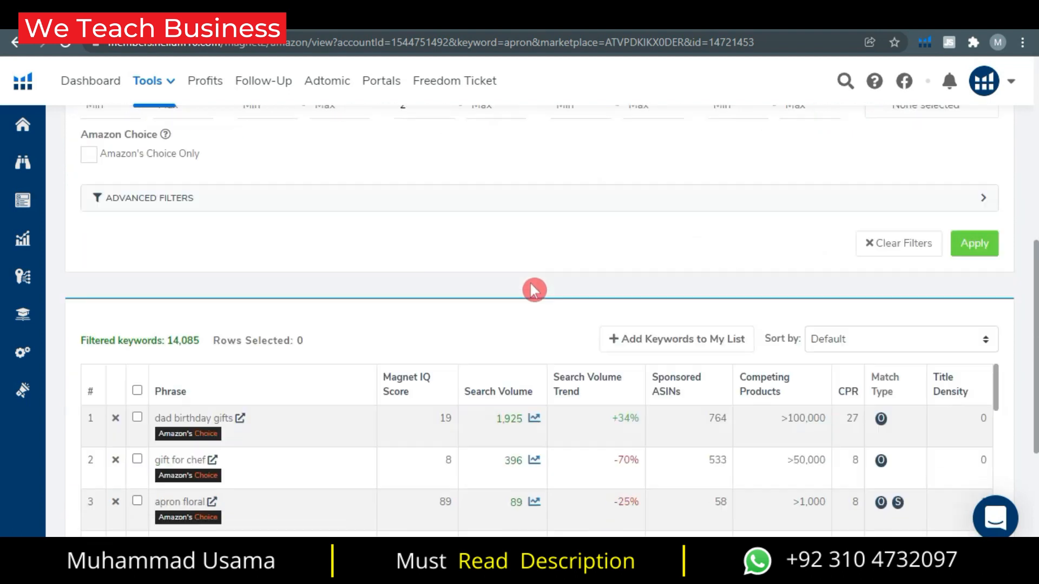
scroll(303, 260, "down", 3)
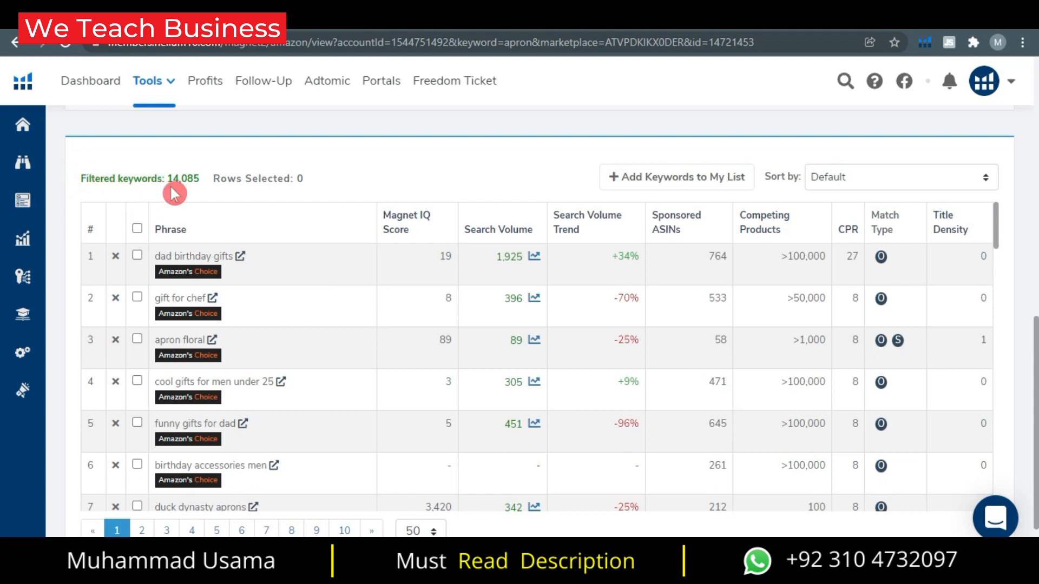
left_click_drag(81, 178, 233, 176)
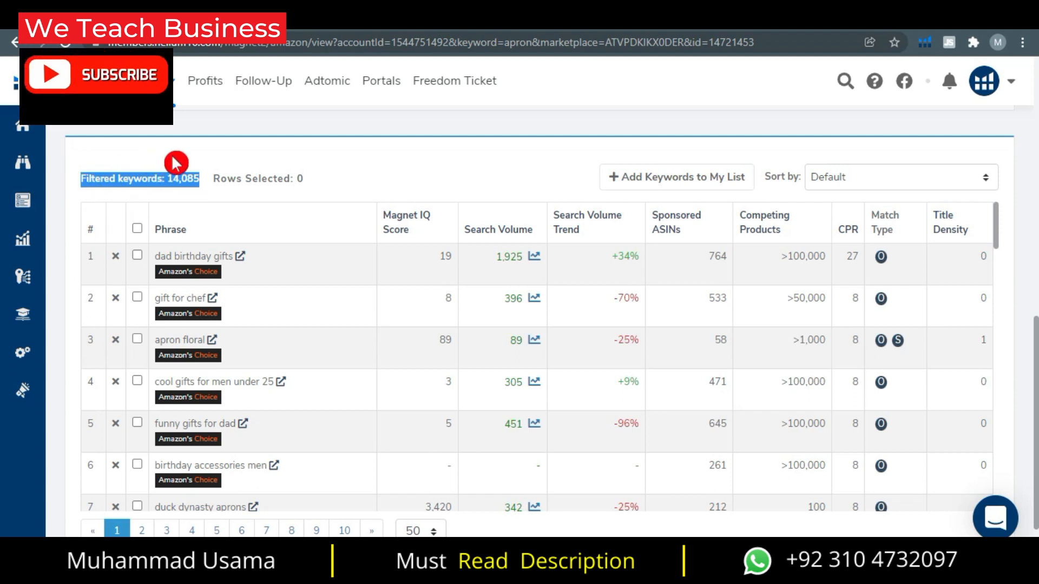
left_click(163, 177)
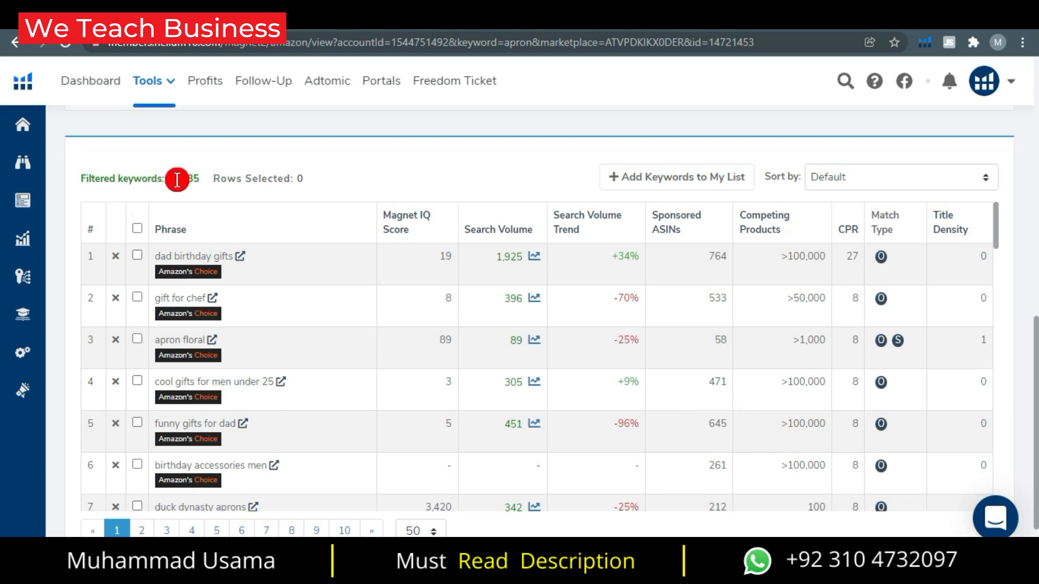
scroll(360, 214, "up", 4)
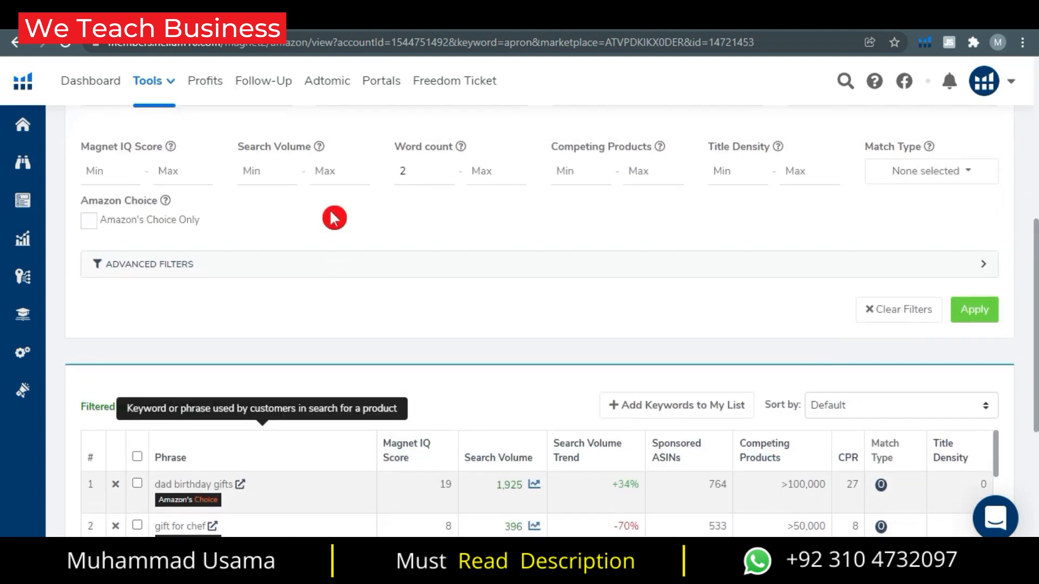
scroll(346, 223, "up", 1)
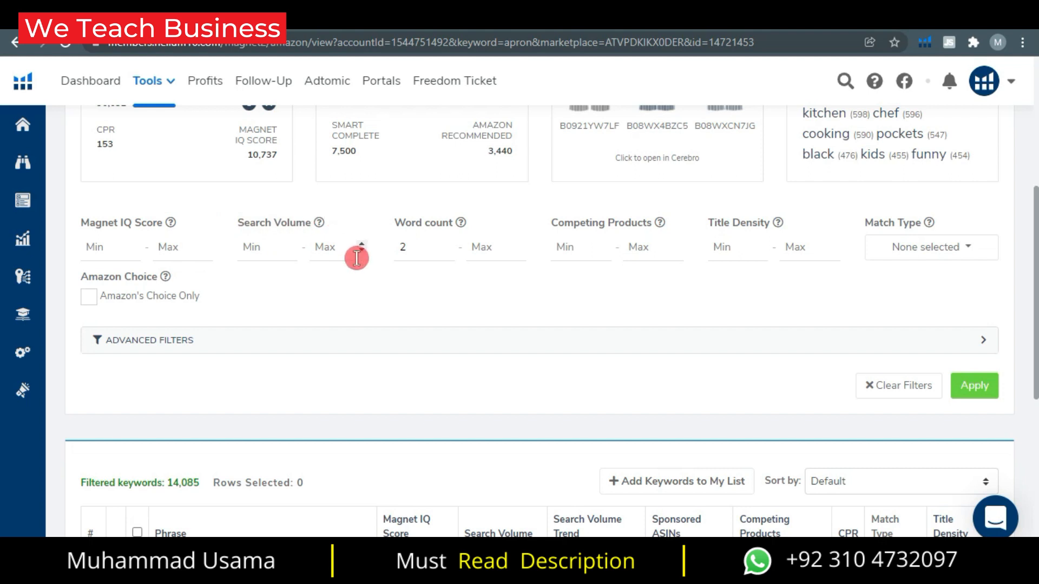
scroll(369, 293, "down", 1)
scroll(370, 293, "down", 3)
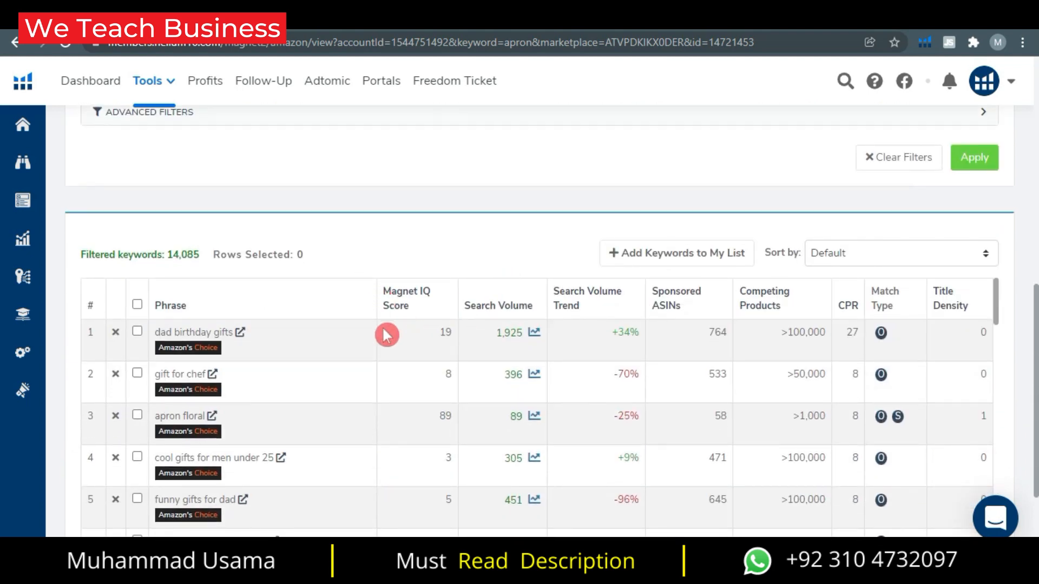
scroll(336, 335, "down", 2)
scroll(649, 412, "up", 2)
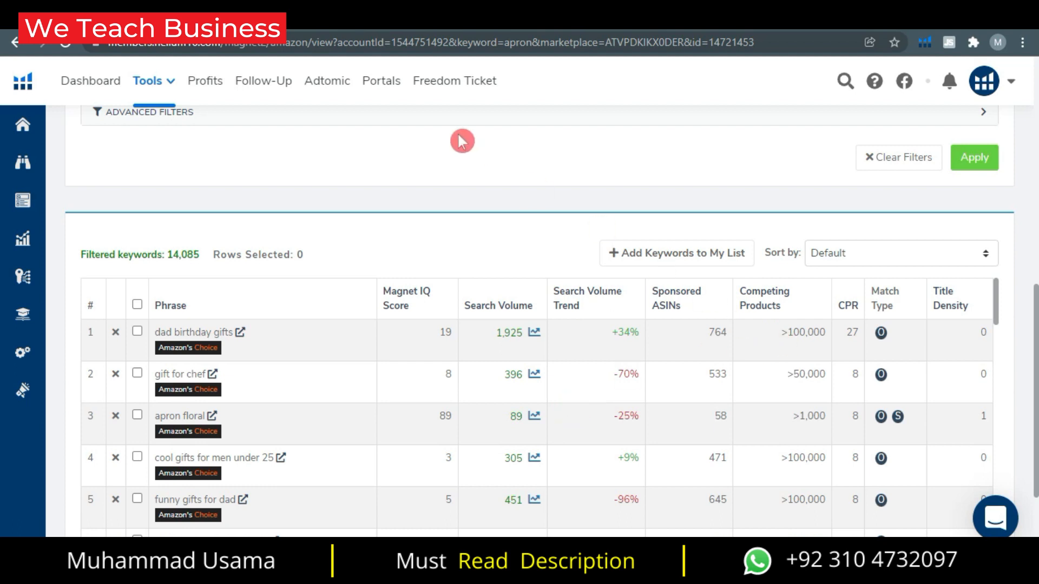
Clear the minimum value of the word count filter
scroll(455, 183, "up", 3)
scroll(448, 189, "up", 2)
left_click(410, 248)
left_click(346, 300)
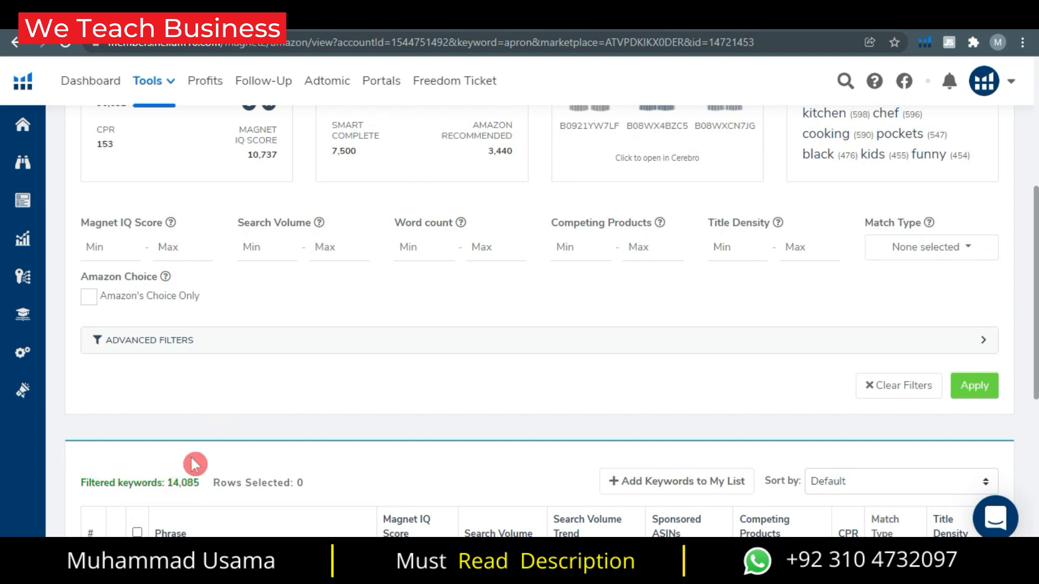
Filter the keywords to a minimum search volume of 500 and check the filtered keyword count
left_click(256, 249)
type("500")
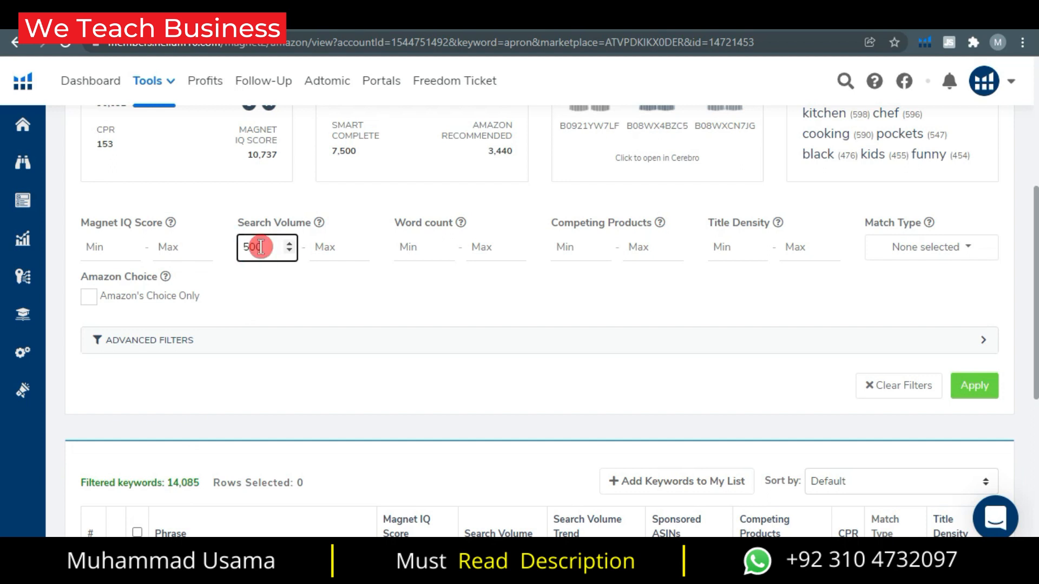
left_click(292, 295)
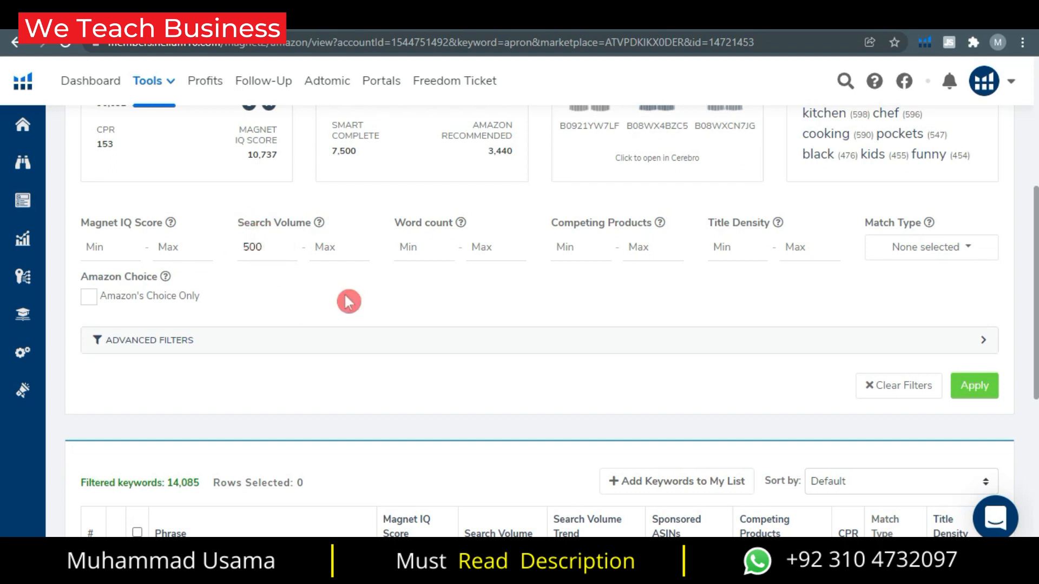
left_click(973, 386)
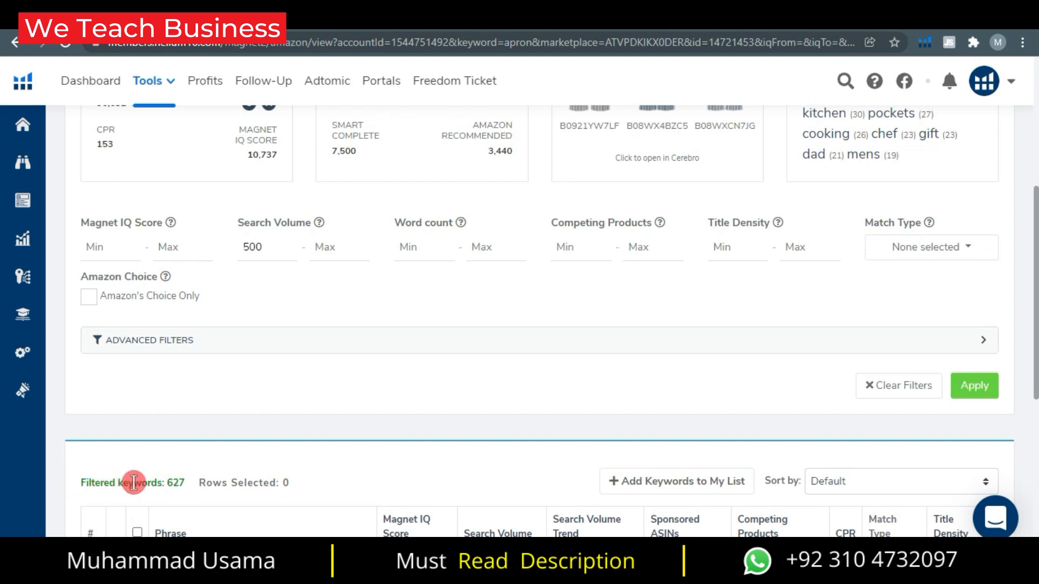
scroll(132, 479, "down", 2)
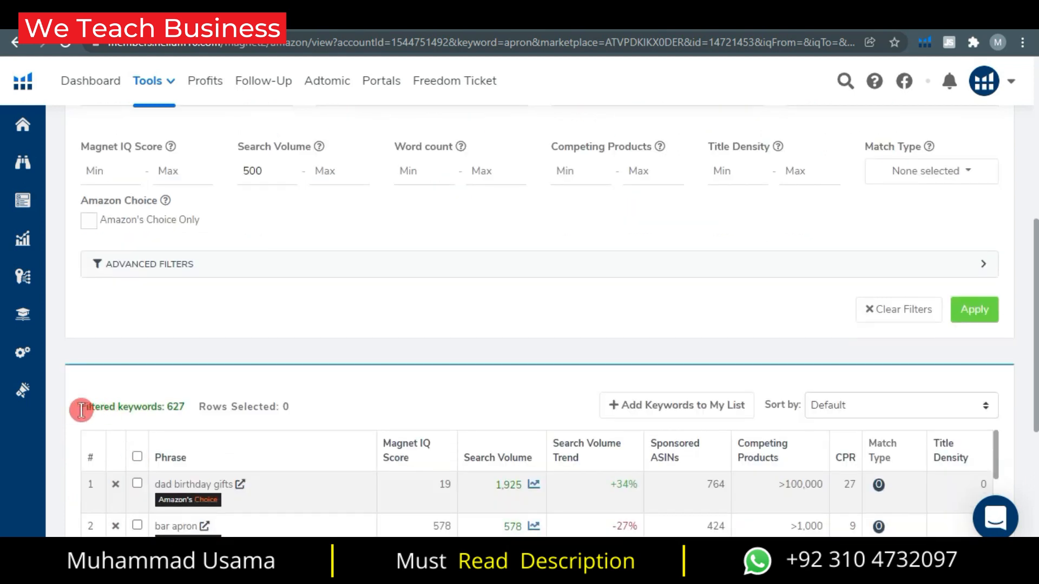
left_click_drag(81, 407, 180, 406)
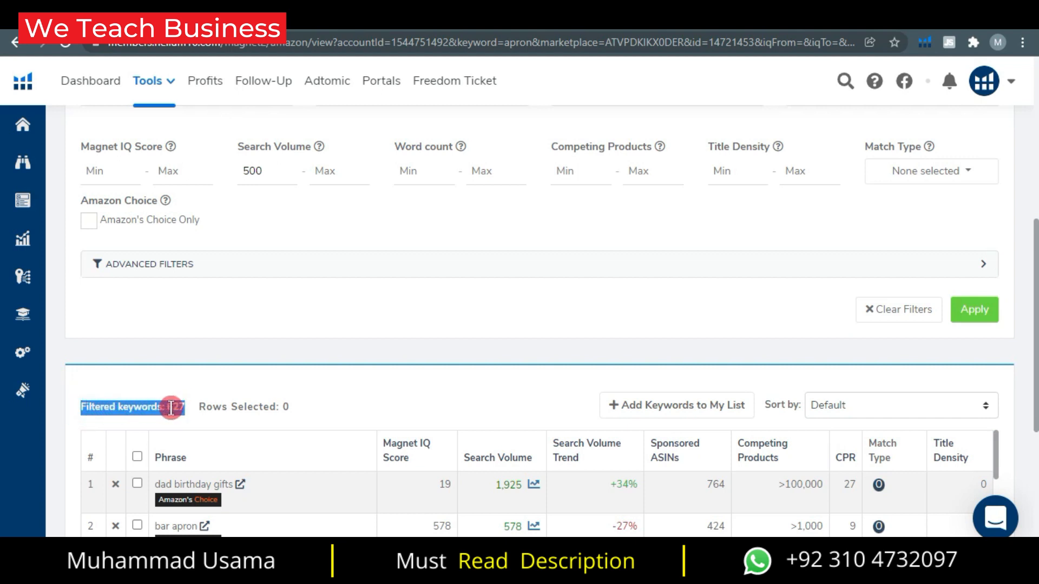
left_click(163, 387)
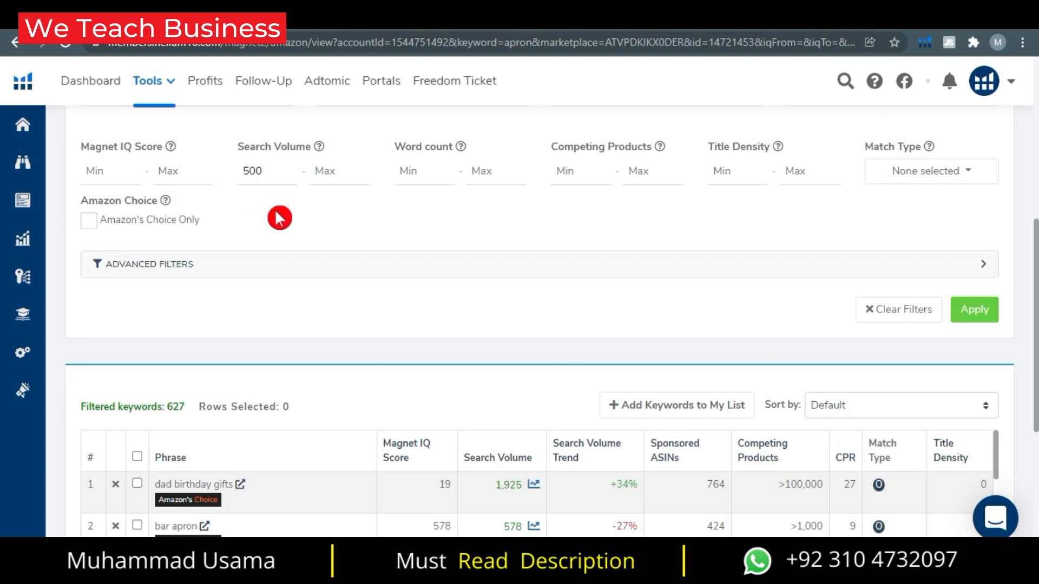
Filter the keywords to a minimum search volume of 1000 and review the filtered keyword count and table
left_click(271, 170)
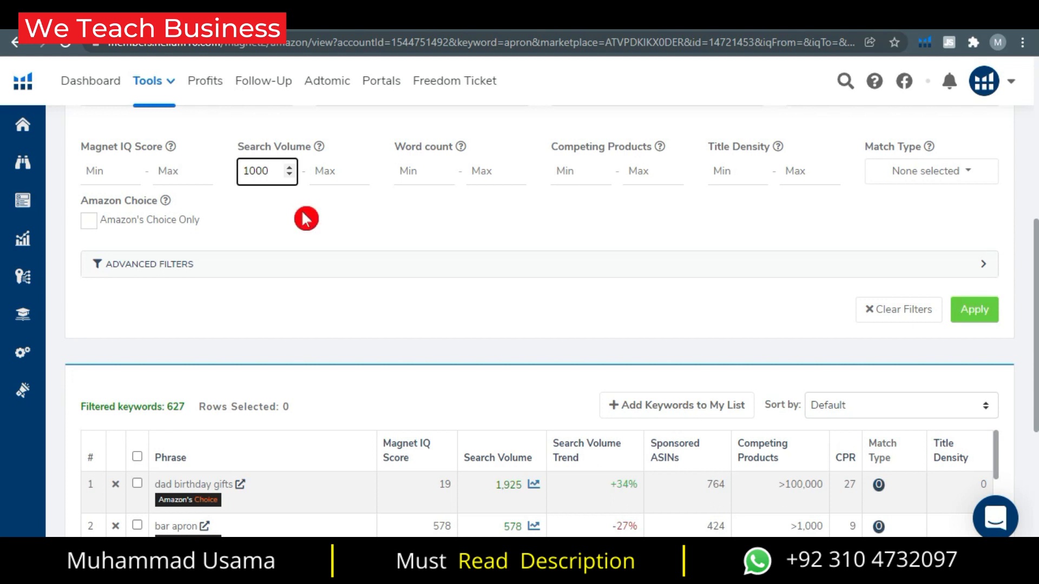
left_click(302, 218)
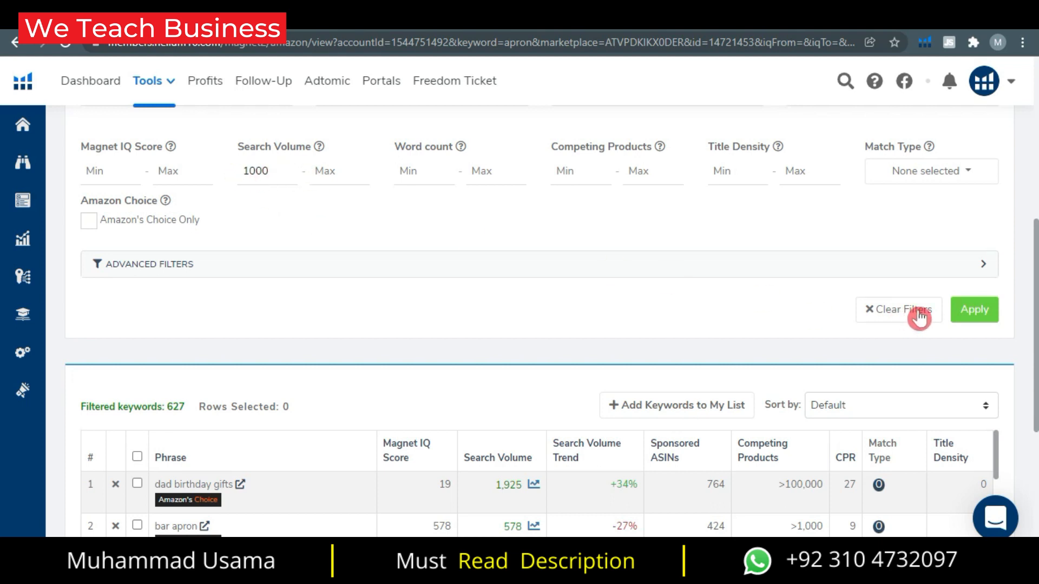
left_click(973, 313)
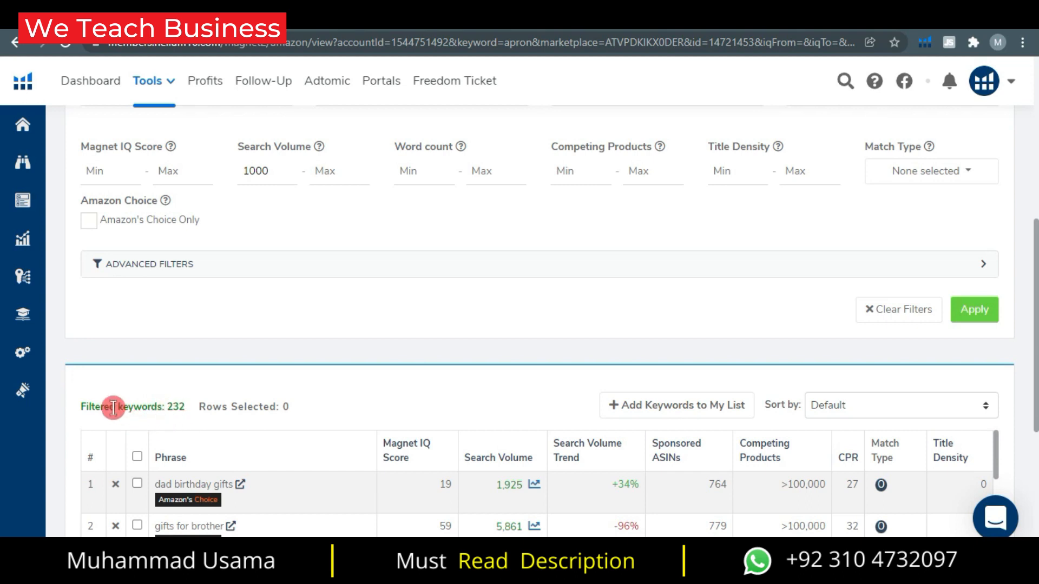
left_click_drag(81, 409, 185, 408)
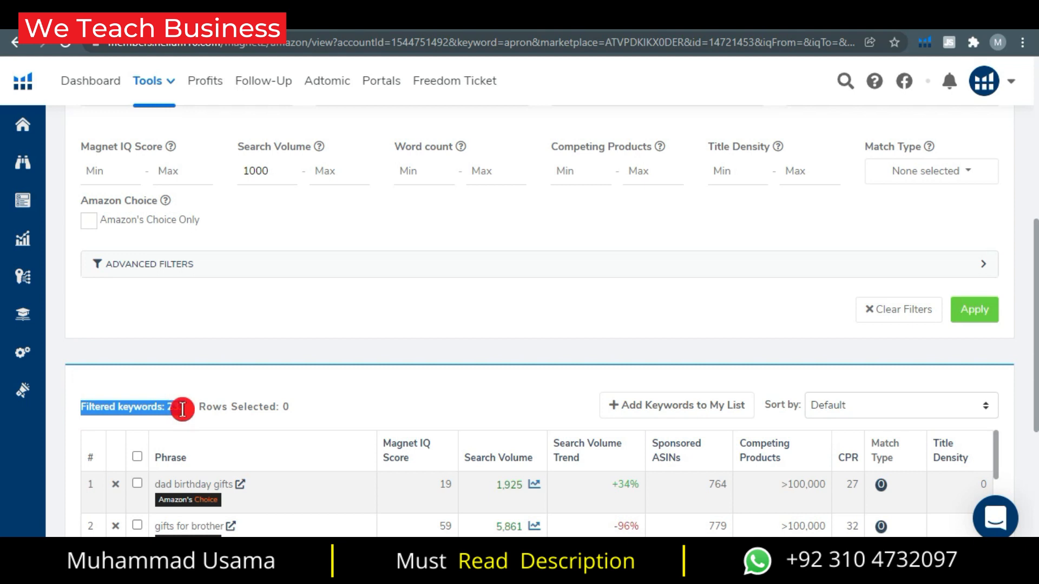
left_click(207, 328)
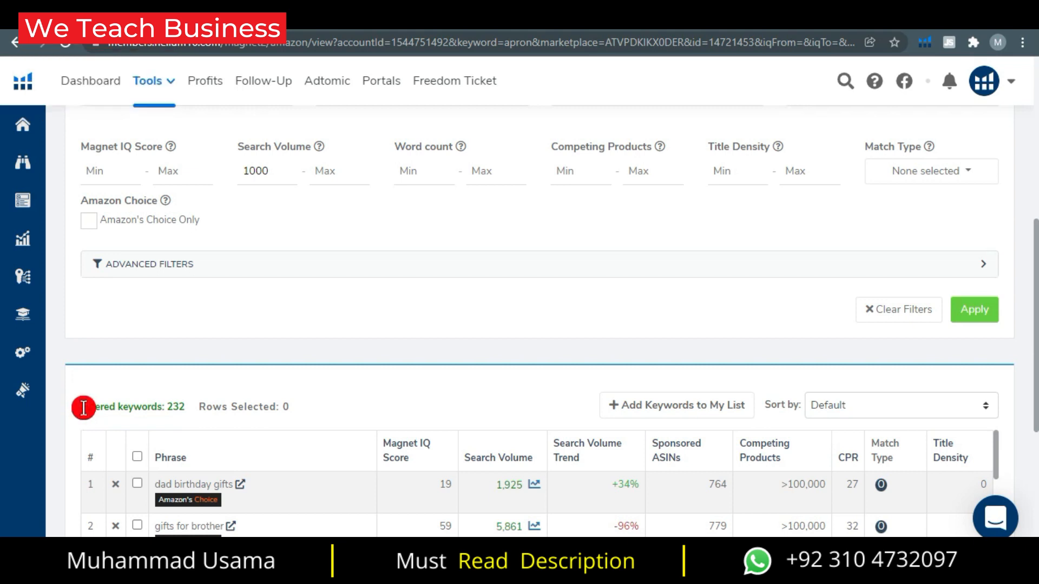
scroll(273, 375, "down", 3)
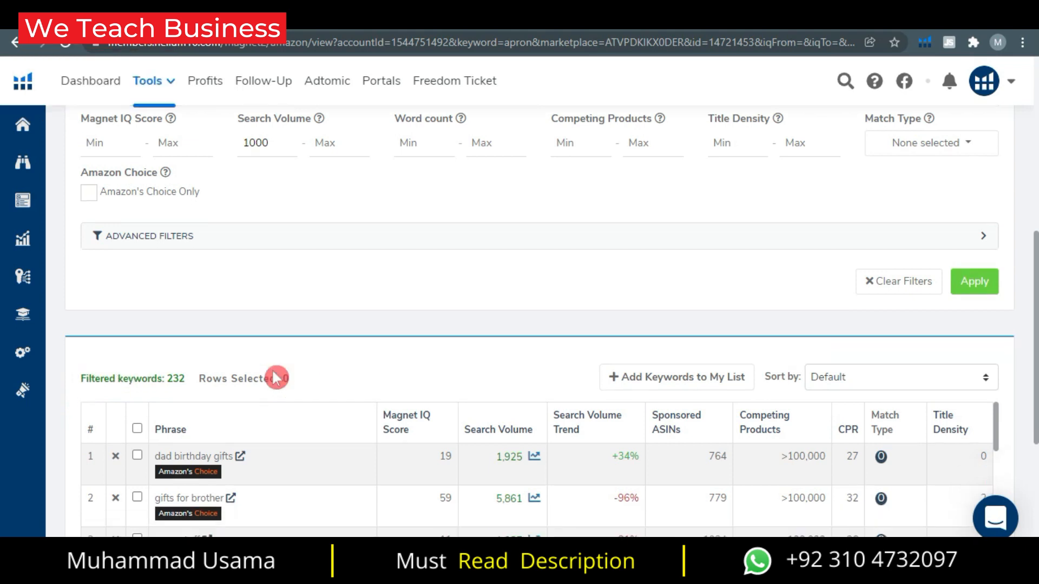
scroll(853, 317, "down", 2)
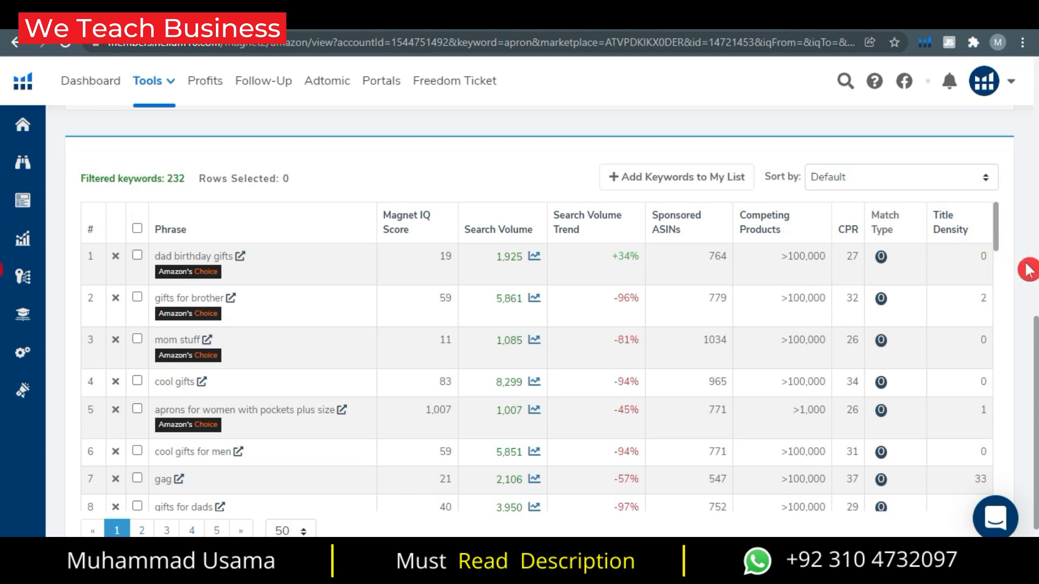
scroll(1026, 269, "up", 10)
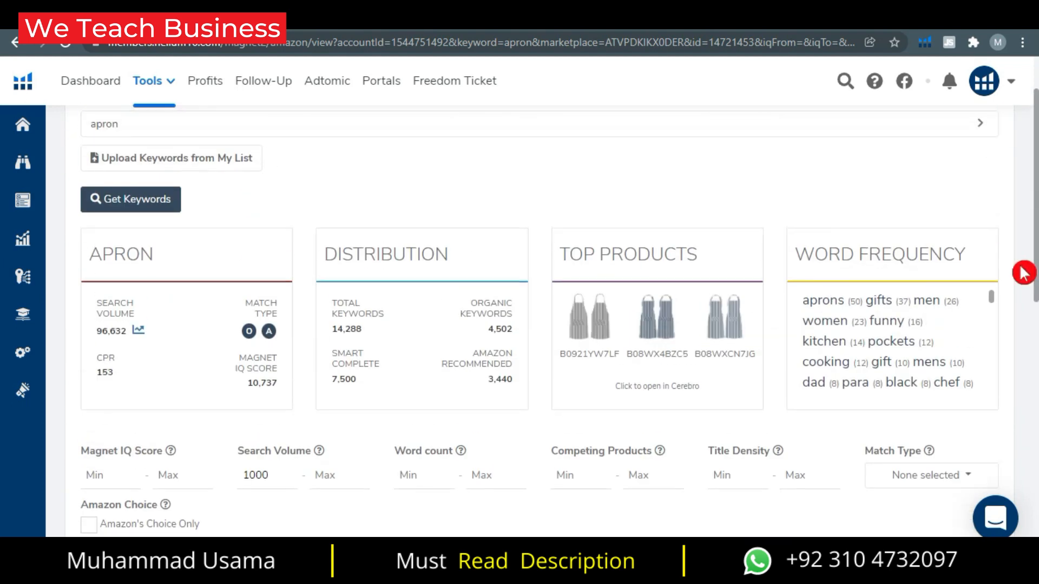
scroll(411, 376, "down", 6)
scroll(411, 376, "down", 2)
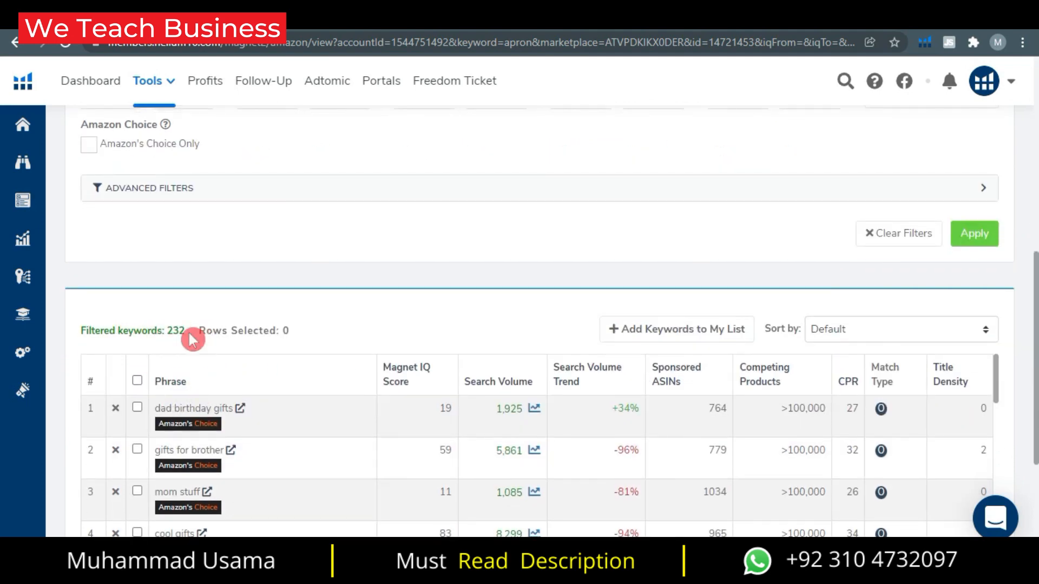
Export the filtered apron keywords as an Excel file and open the downloaded workbook
scroll(747, 302, "up", 8)
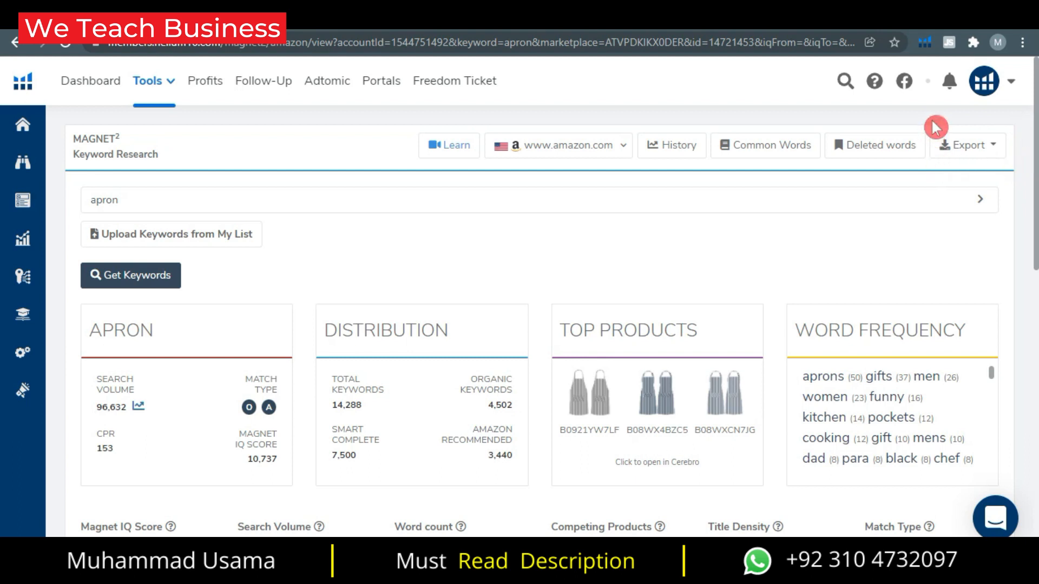
left_click(993, 152)
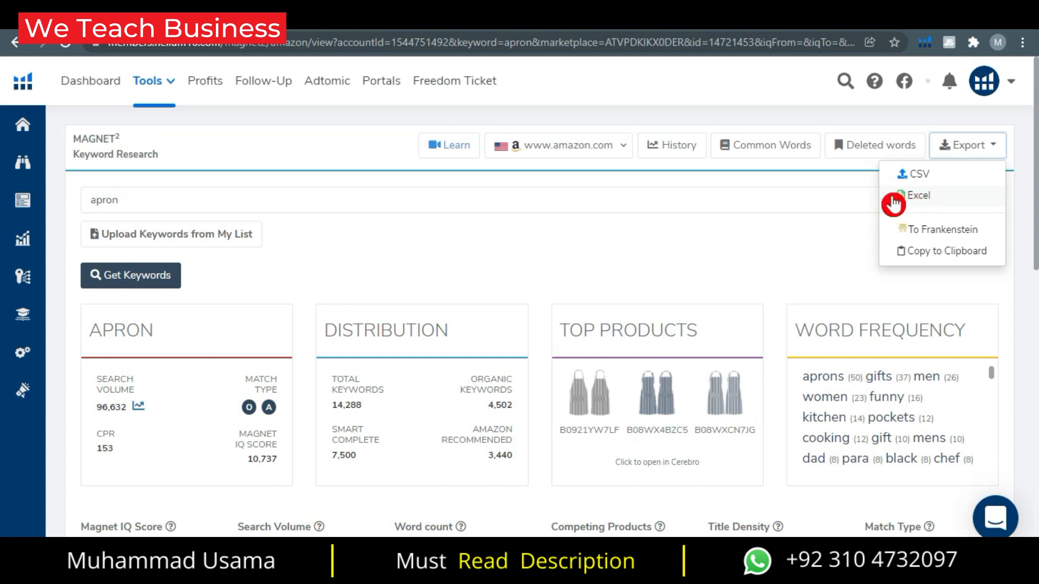
left_click(944, 201)
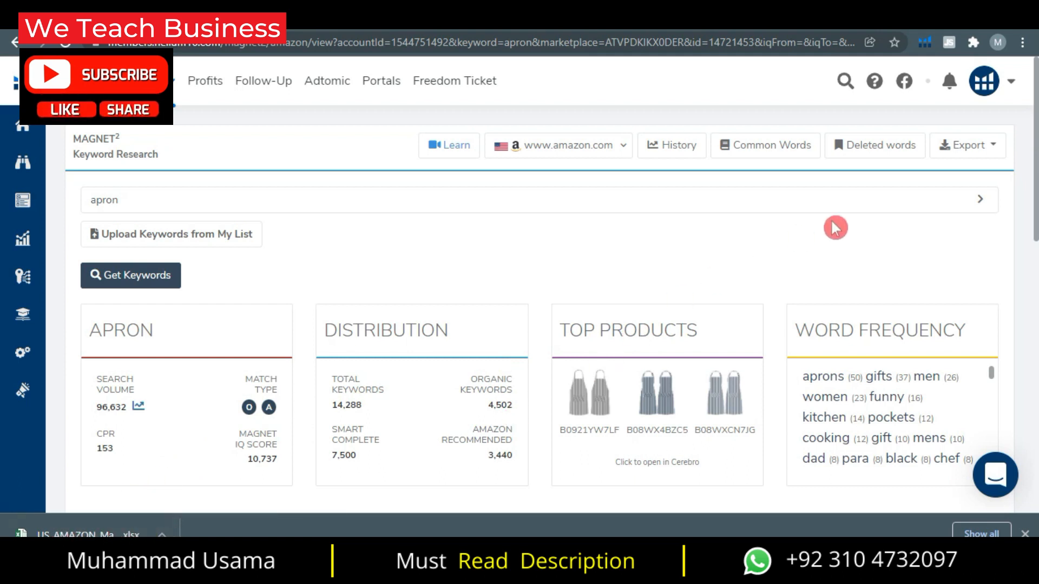
left_click(975, 146)
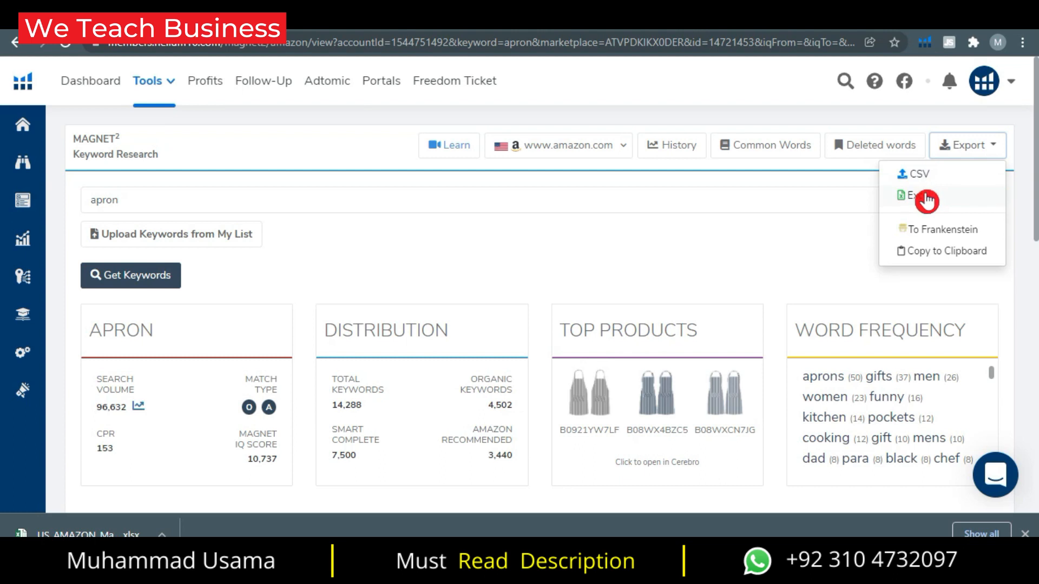
left_click(790, 233)
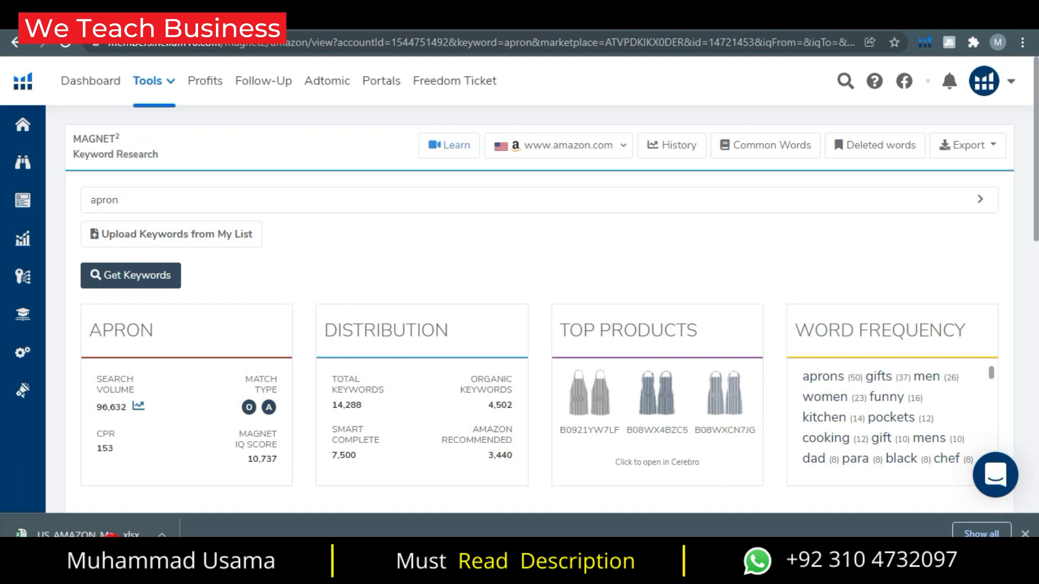
left_click(161, 534)
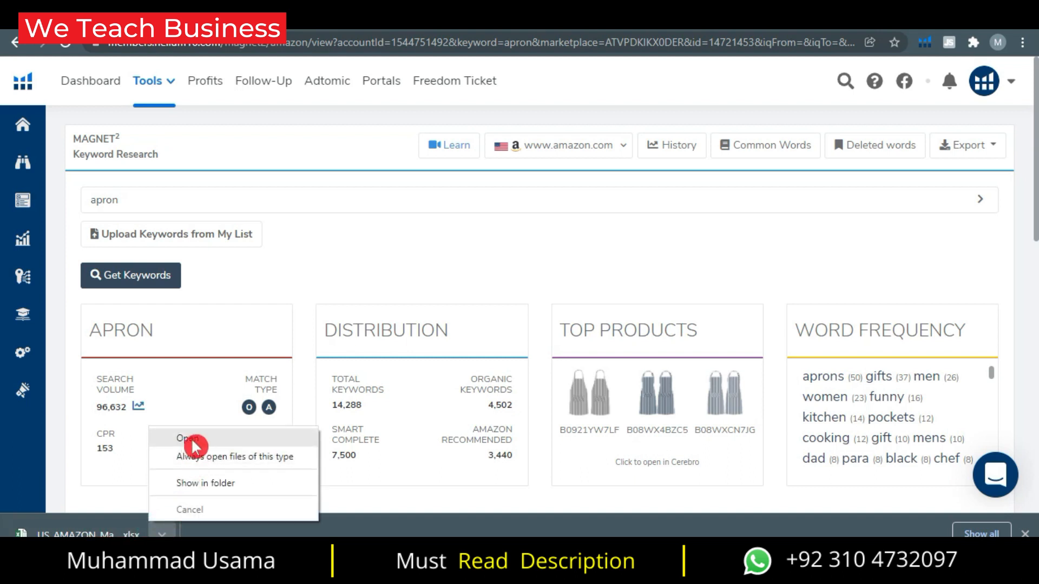
left_click(211, 442)
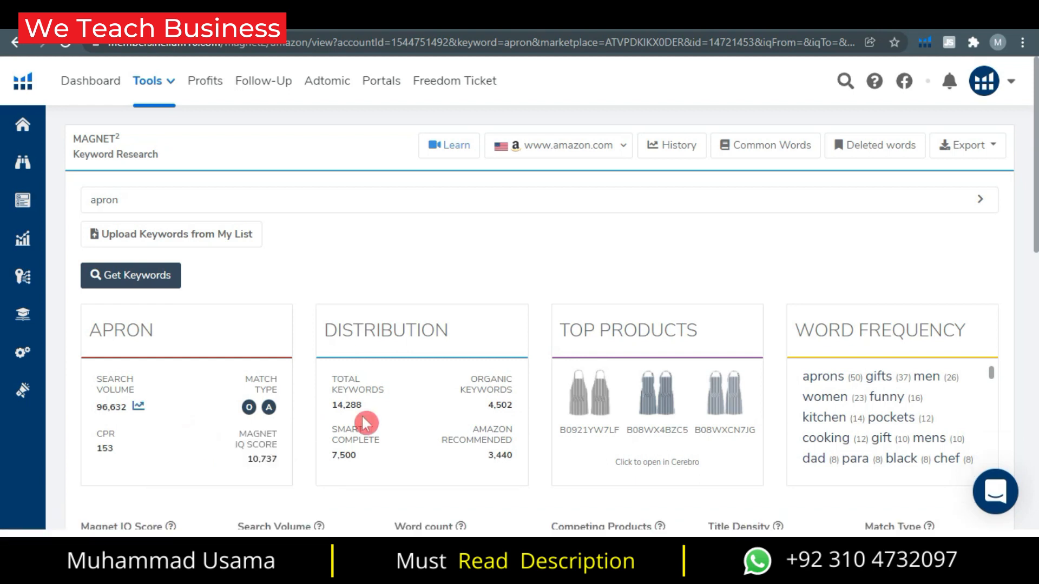
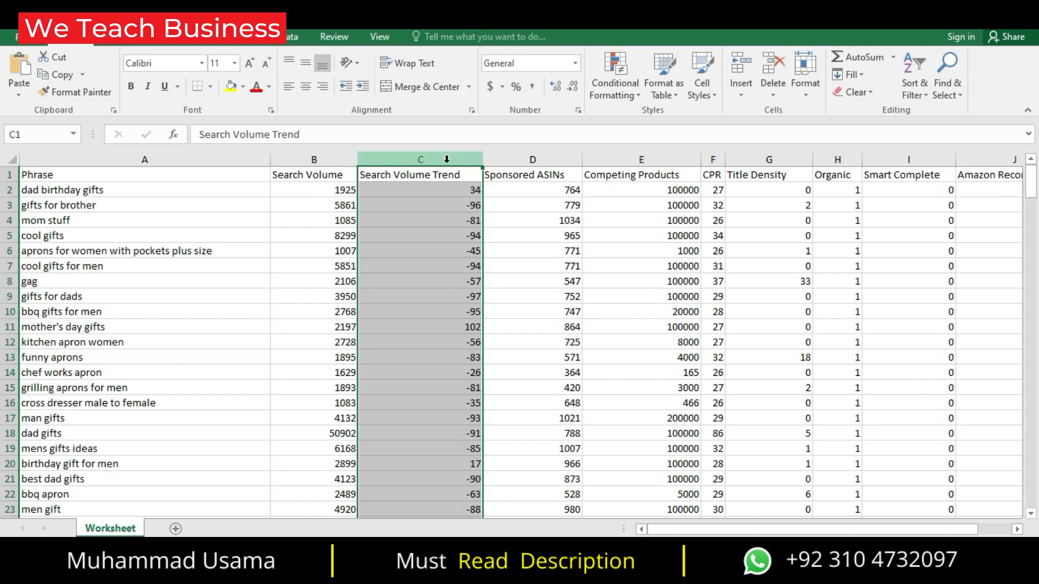
Delete every column from Search Volume Trend through Amazon Recommended, keeping only Phrase and Search Volume
left_click_drag(447, 158, 907, 165)
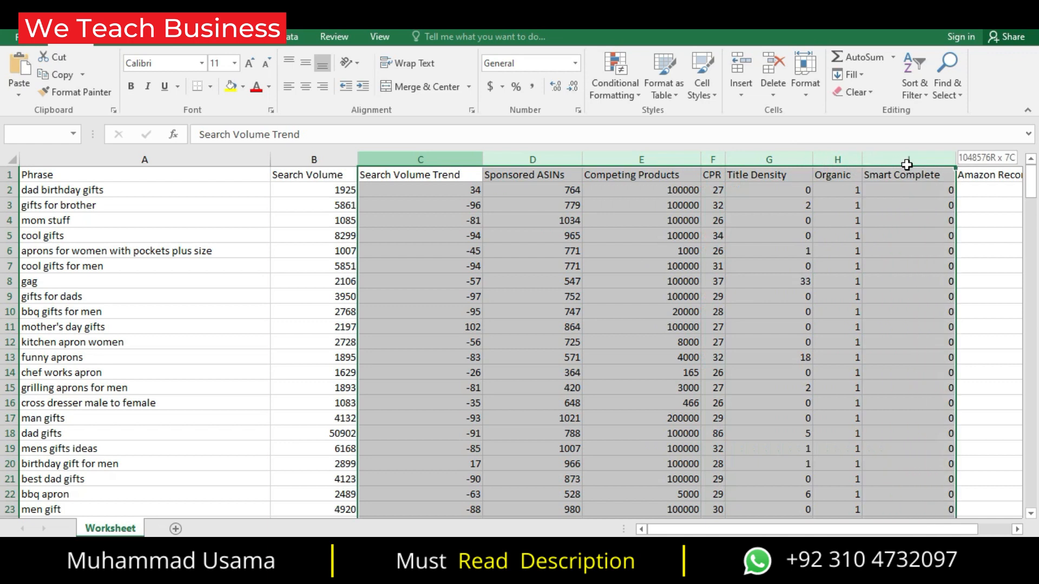
right_click(656, 169)
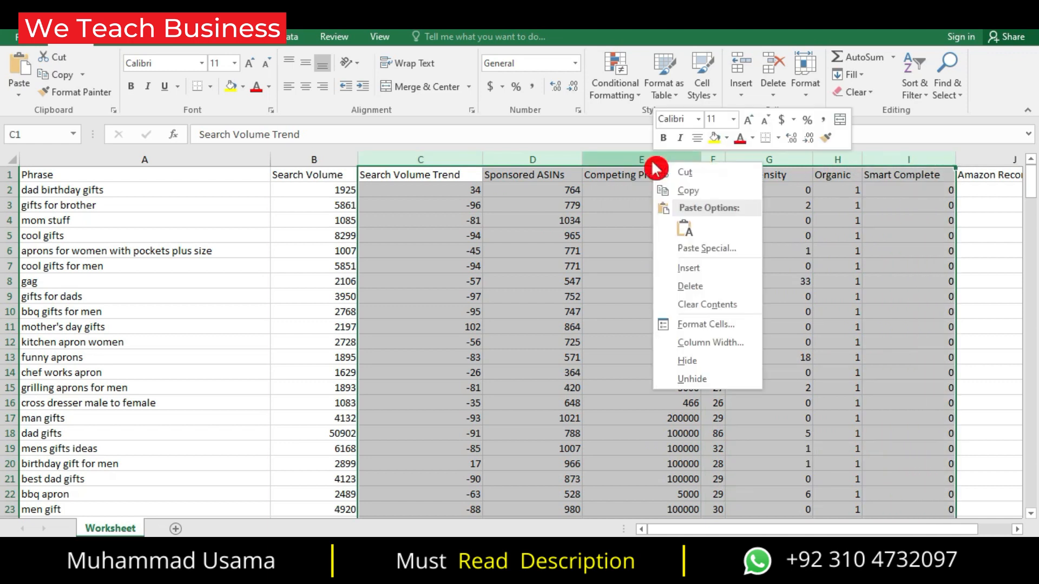
left_click(695, 286)
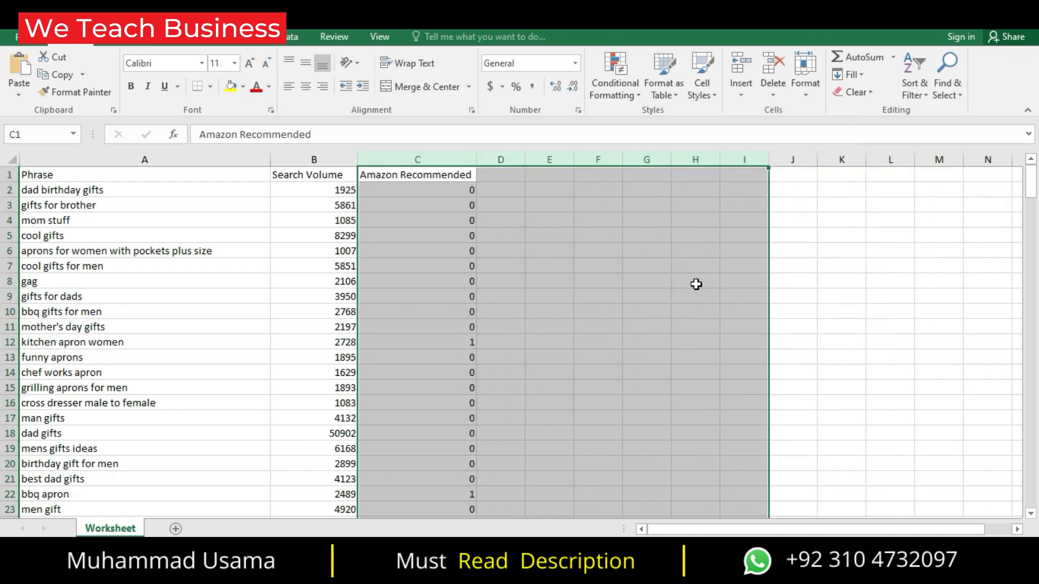
left_click(440, 159)
right_click(444, 161)
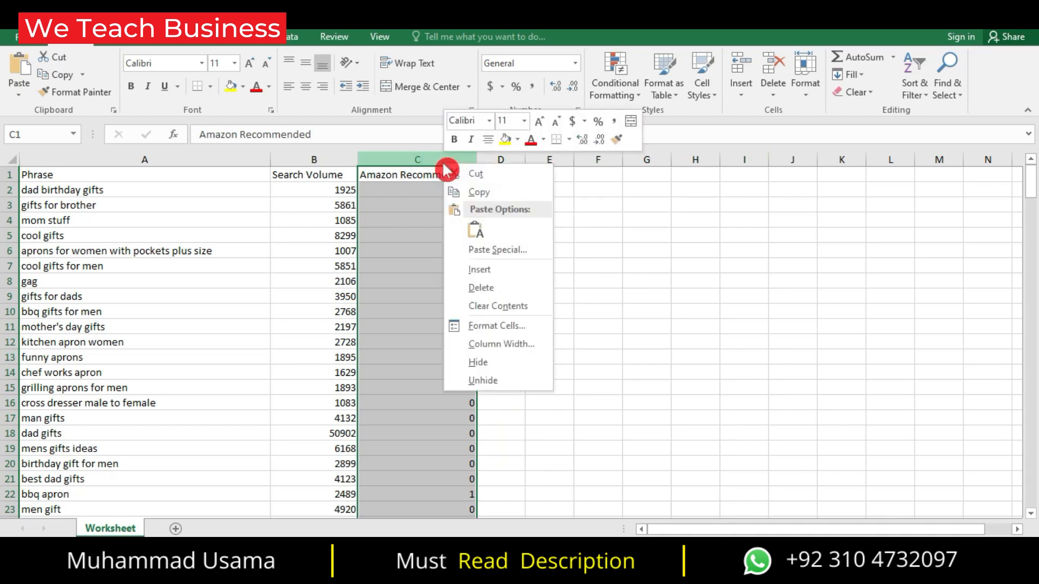
left_click(475, 289)
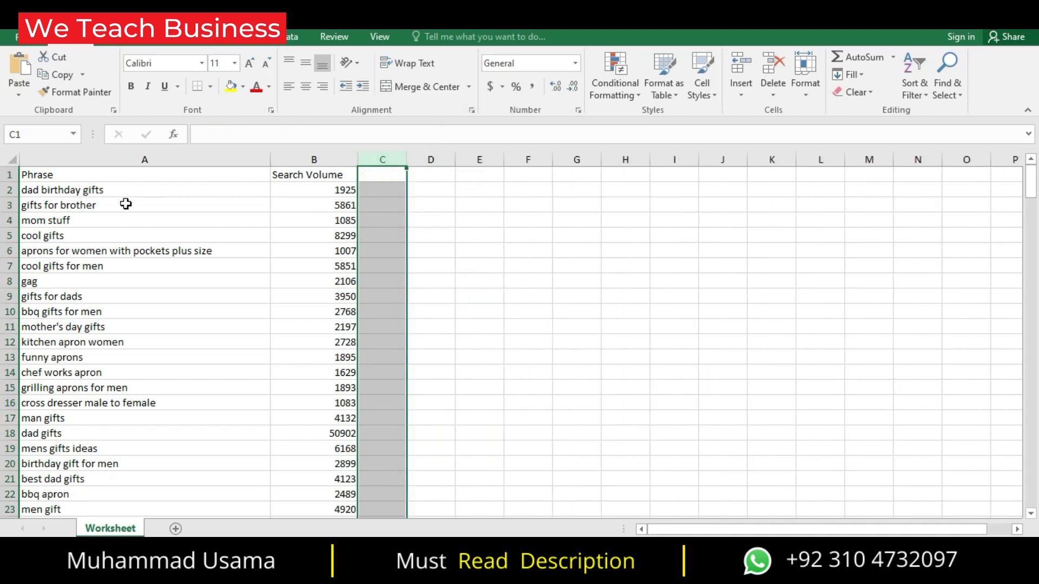
Widen the Search Volume column and center its contents
left_click(341, 159)
left_click_drag(357, 159, 441, 163)
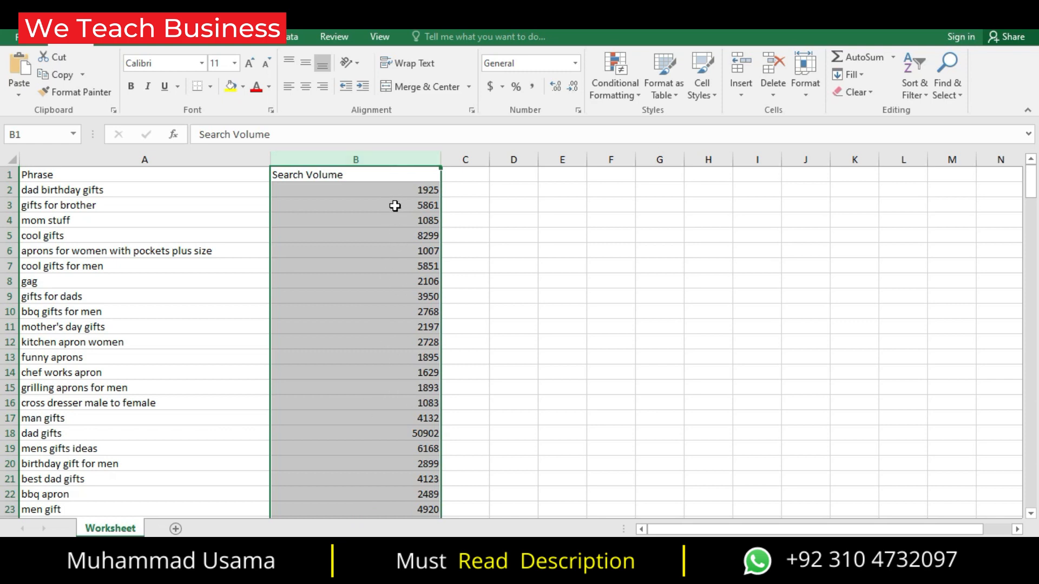
left_click(305, 86)
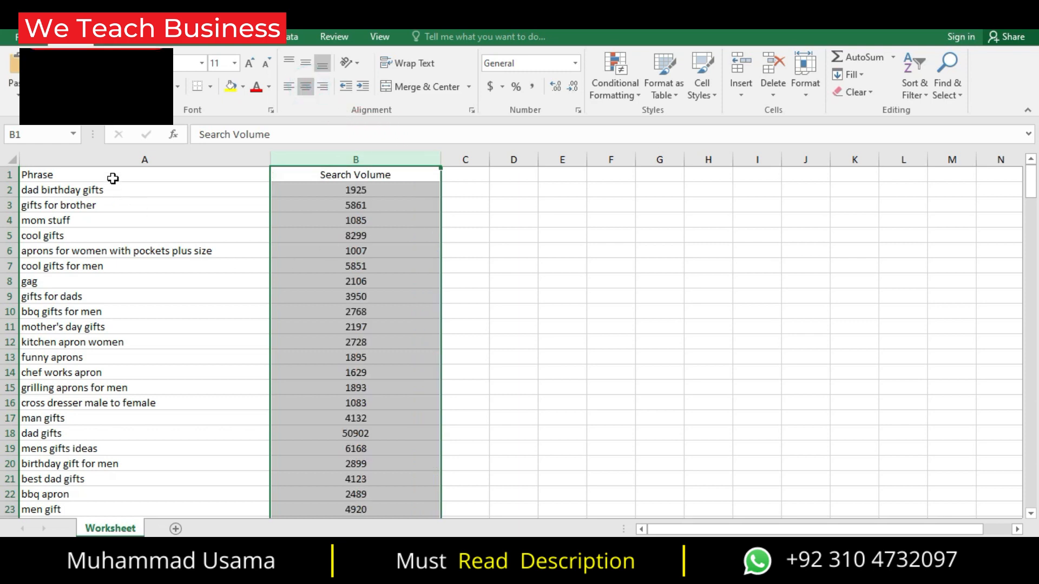
Enlarge the header row's font to size 22
left_click(9, 174)
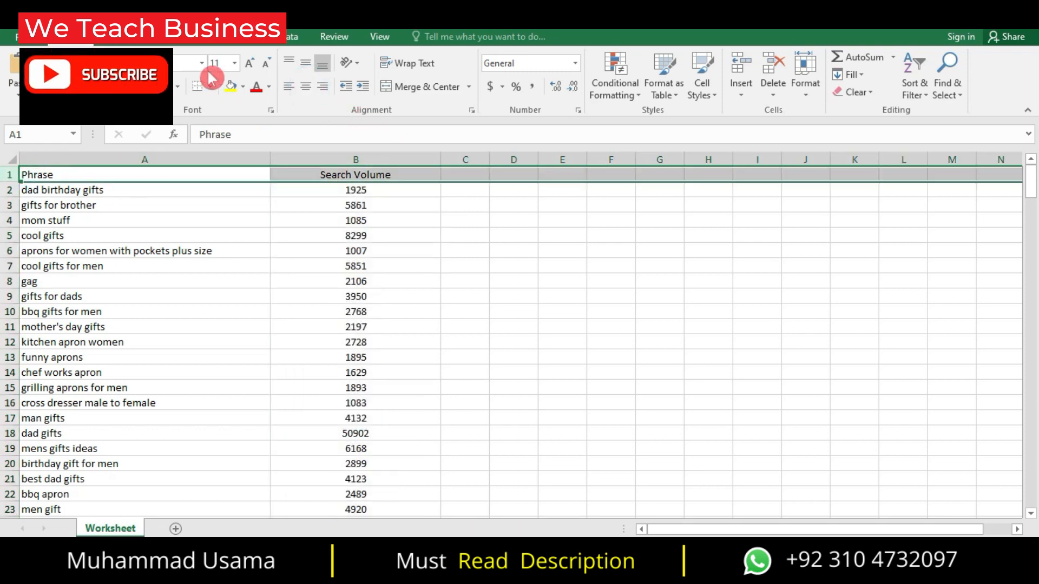
left_click(250, 63)
left_click(250, 64)
left_click(250, 63)
left_click(250, 63)
left_click(250, 64)
left_click(250, 64)
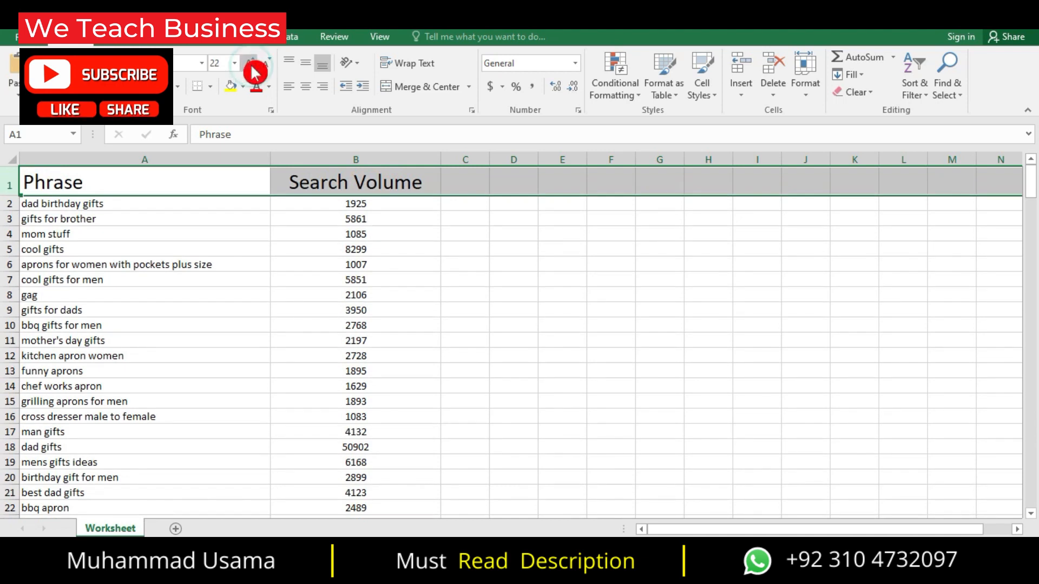
left_click(446, 308)
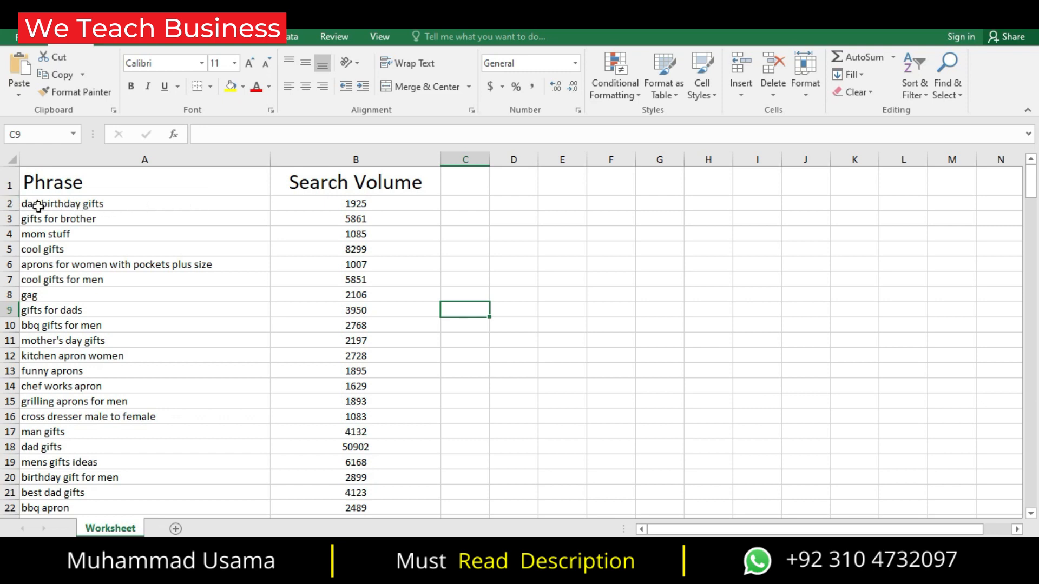
Delete the rows for the irrelevant phrases "dad birthday gifts", "gifts for brother", "mom stuff" and "cool gifts"
left_click(11, 203)
right_click(11, 203)
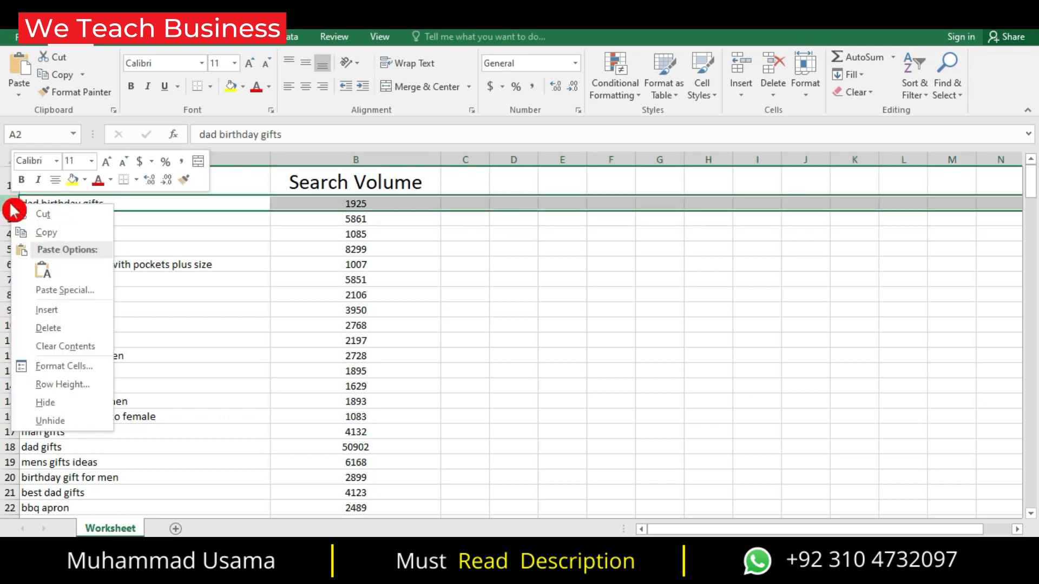
left_click(46, 328)
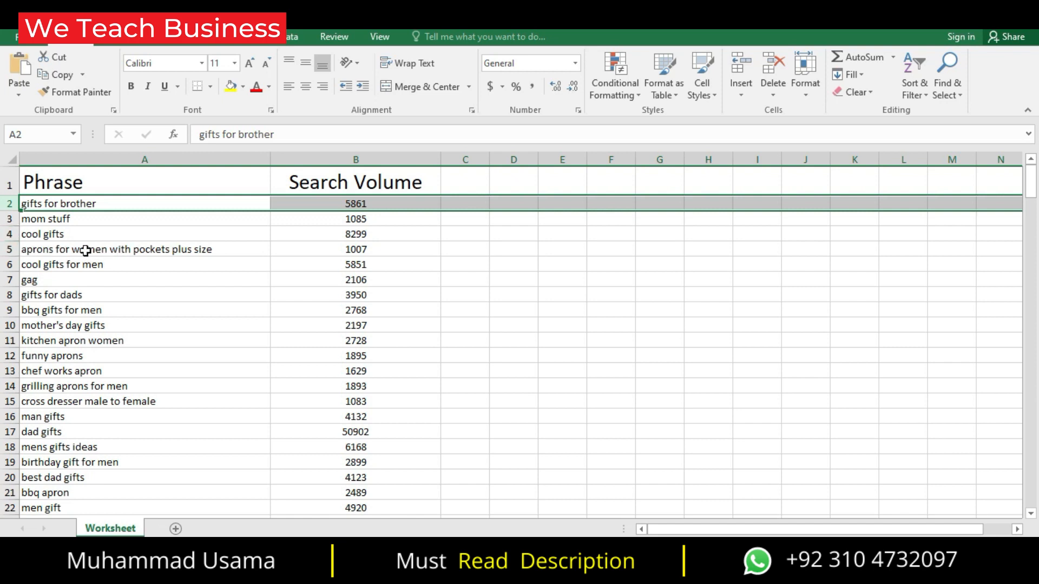
left_click_drag(9, 203, 12, 233)
right_click(69, 218)
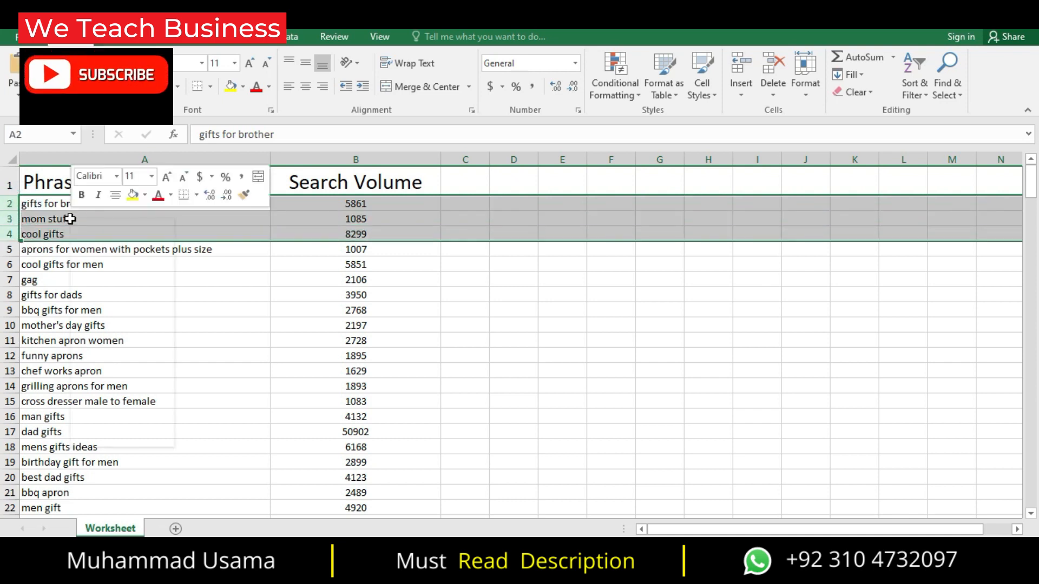
left_click(101, 344)
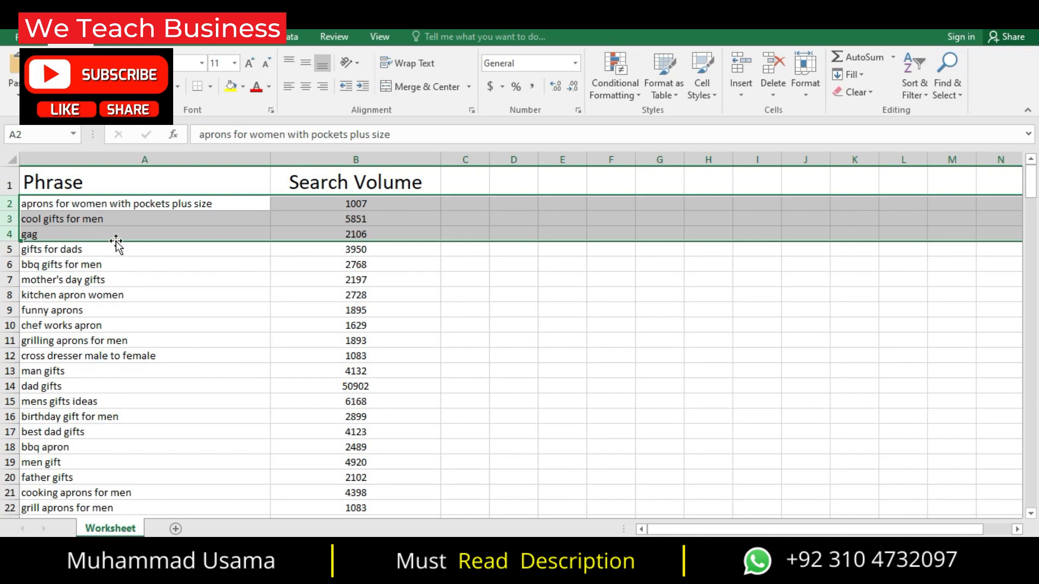
left_click_drag(7, 226, 7, 223)
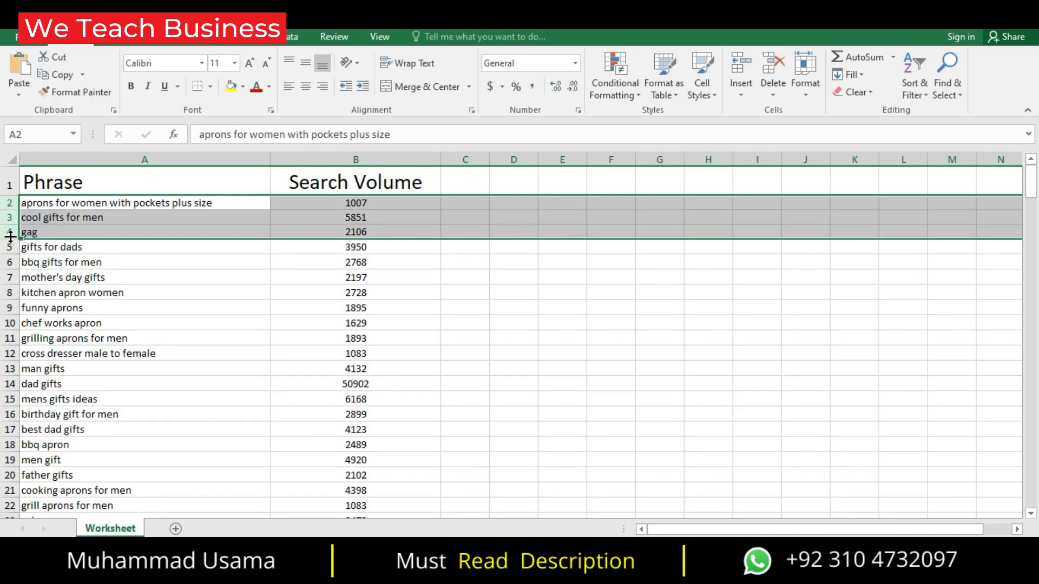
left_click(10, 232)
left_click(11, 248)
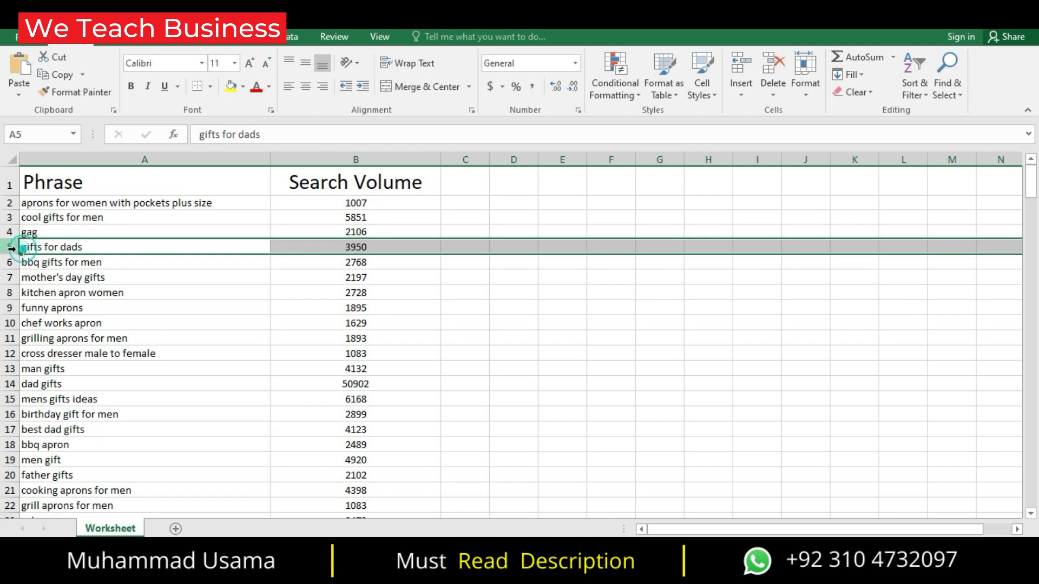
left_click(11, 262)
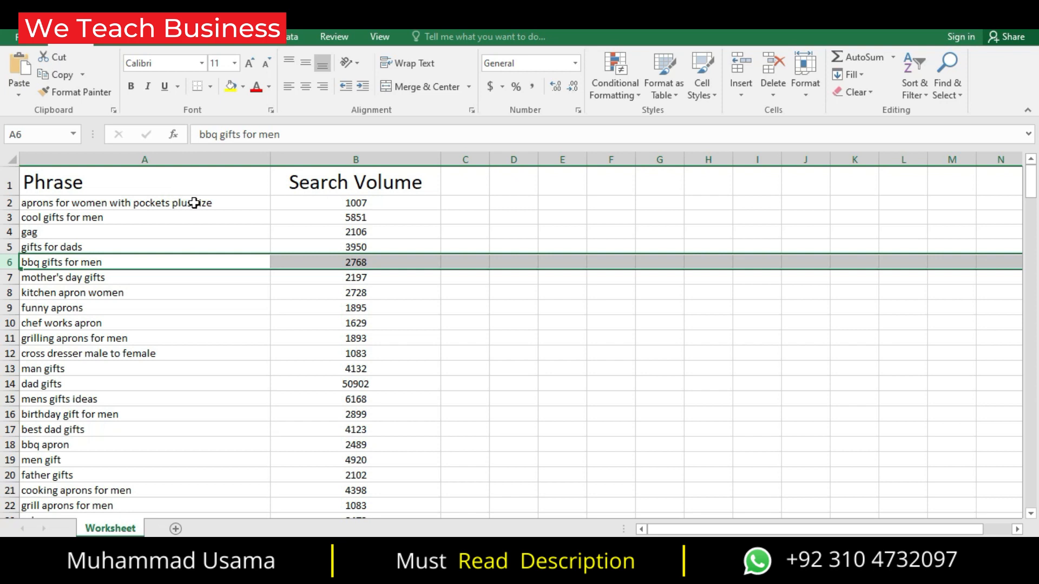
left_click(230, 202)
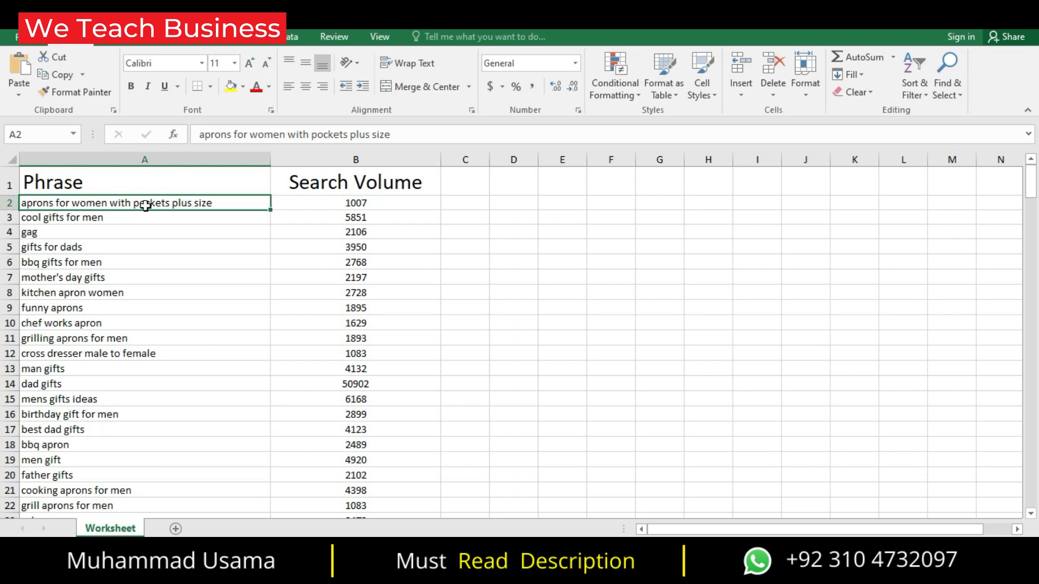
Copy the phrase "aprons for women with pockets plus size" from the sheet and open Amazon's US home page in the browser
right_click(162, 202)
left_click(194, 230)
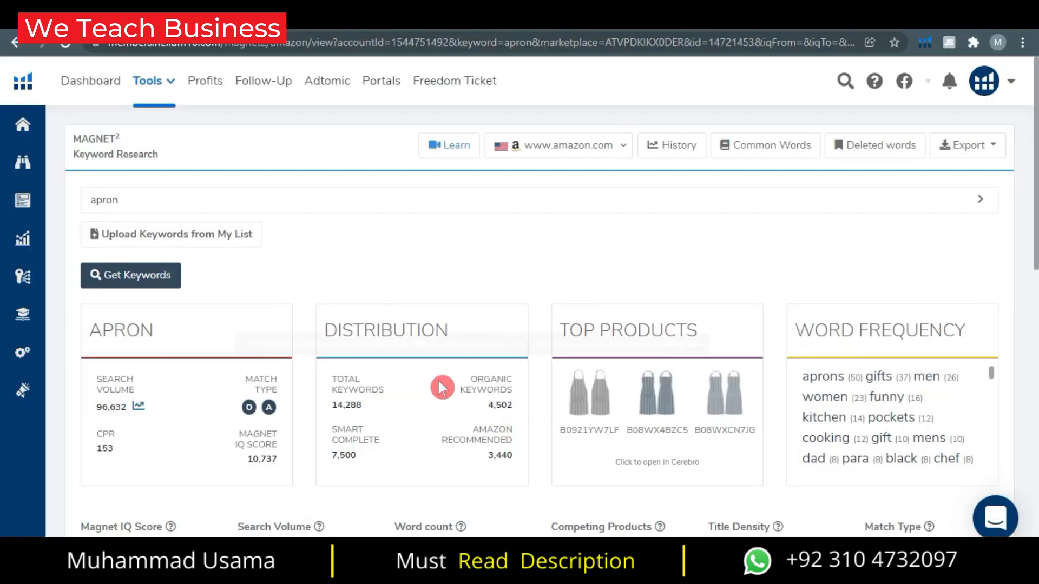
left_click(299, 18)
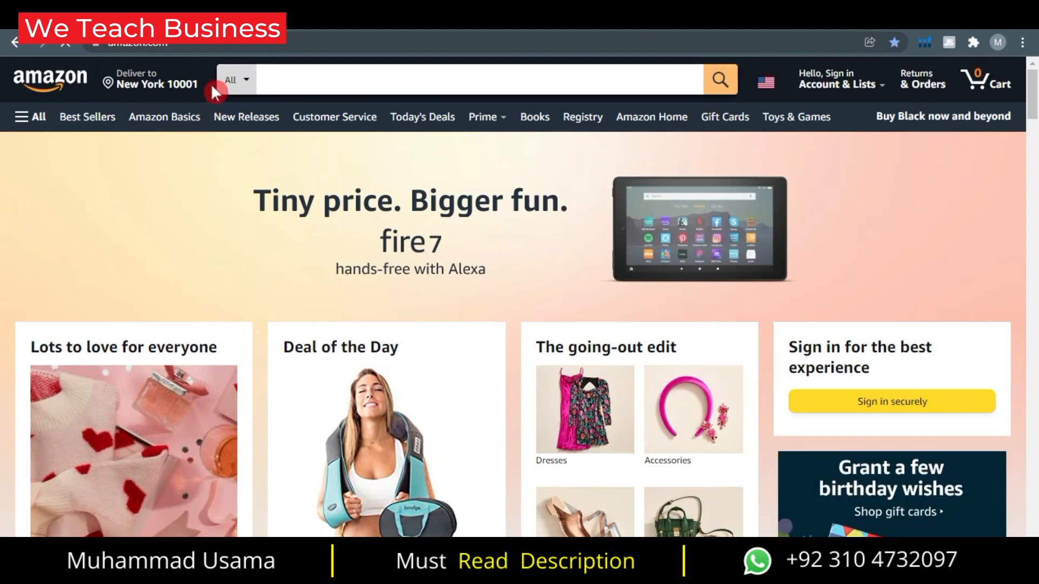
left_click(81, 73)
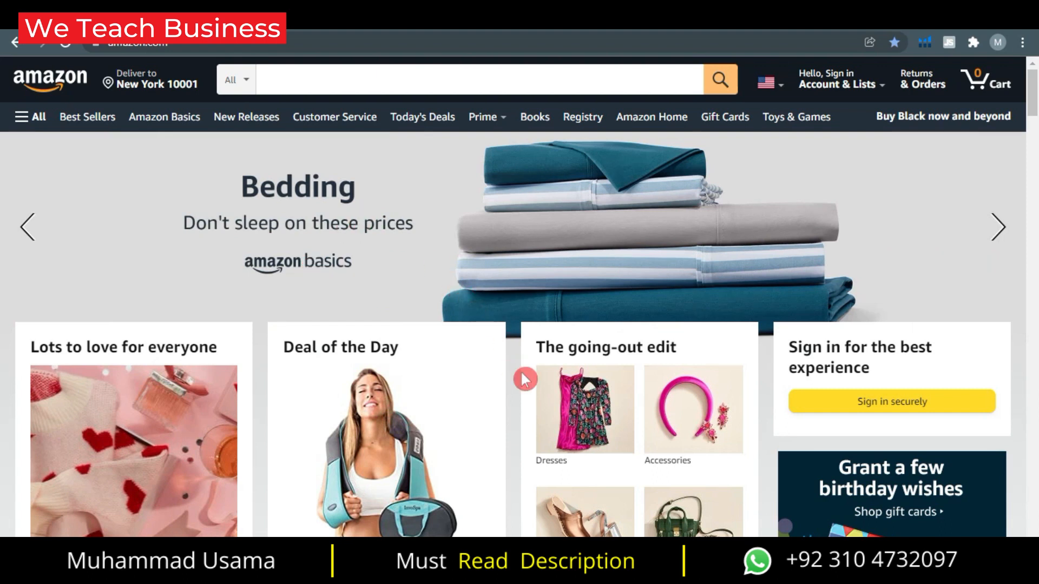
Search Amazon for the copied phrase "aprons for women with pockets plus size"
left_click(353, 69)
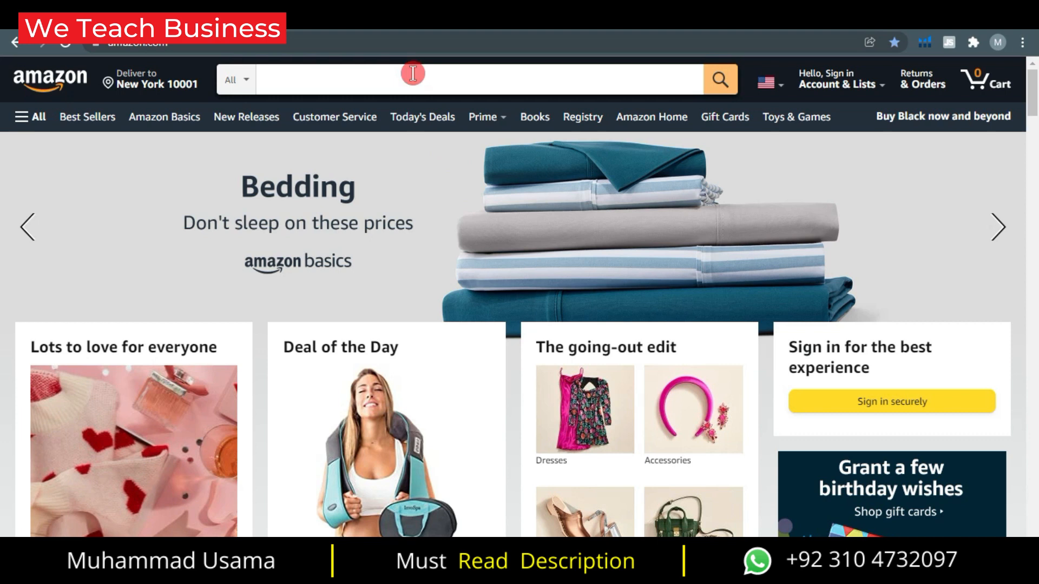
mouse_move(595, 573)
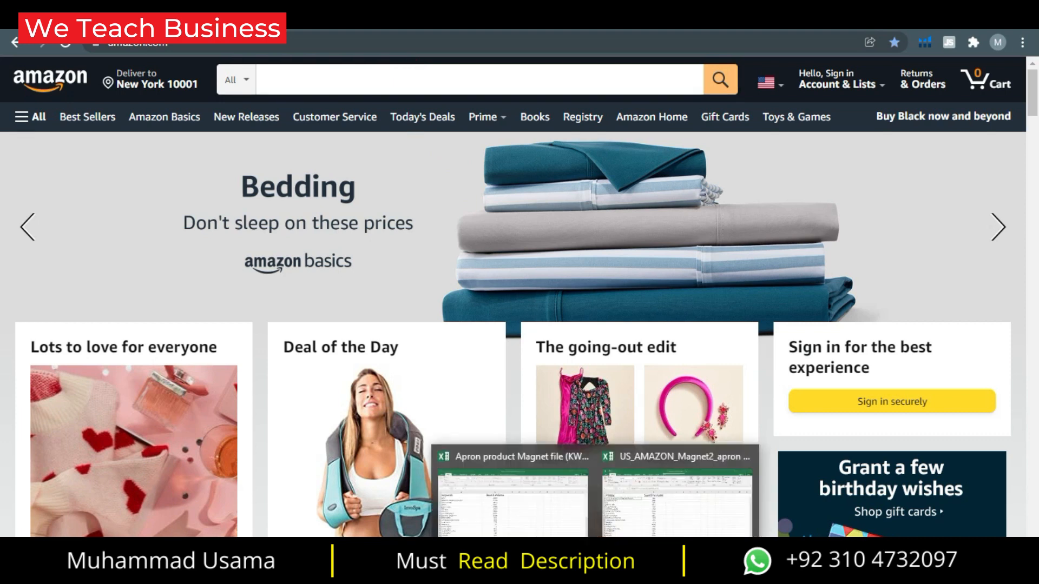
left_click(652, 498)
left_click(550, 499)
left_click(654, 474)
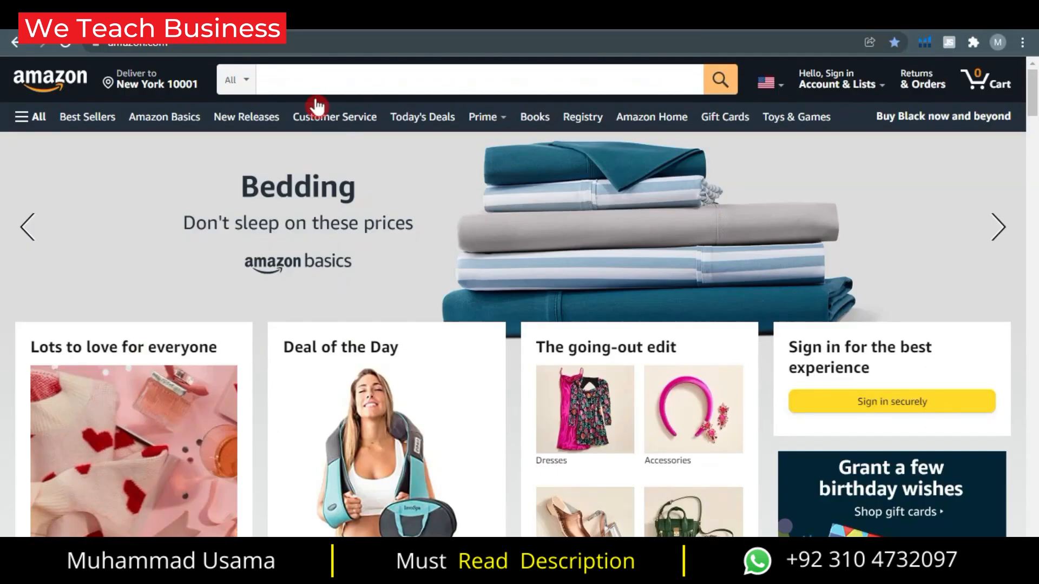
left_click(333, 77)
right_click(336, 82)
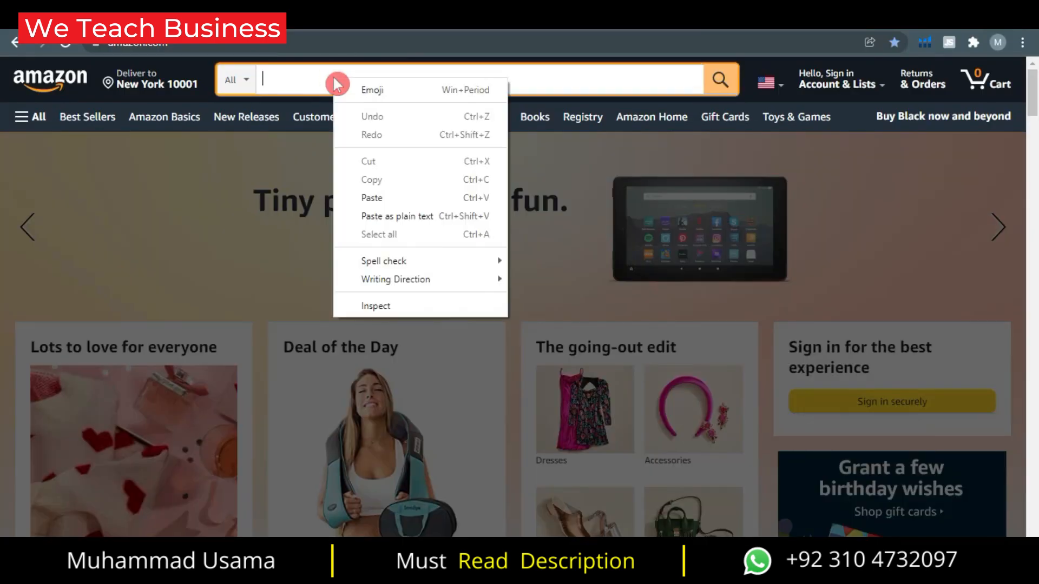
left_click(371, 197)
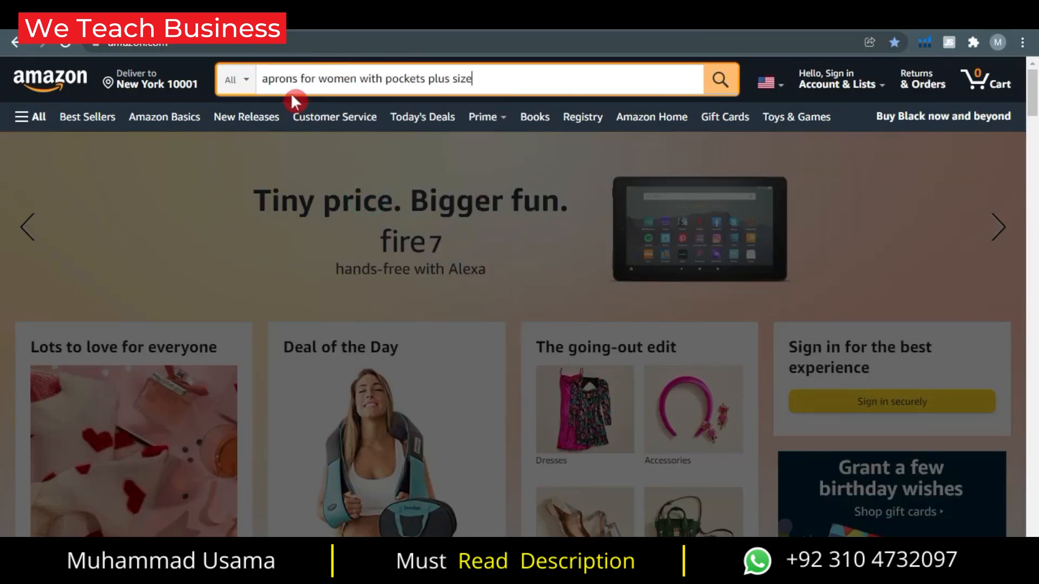
left_click(716, 82)
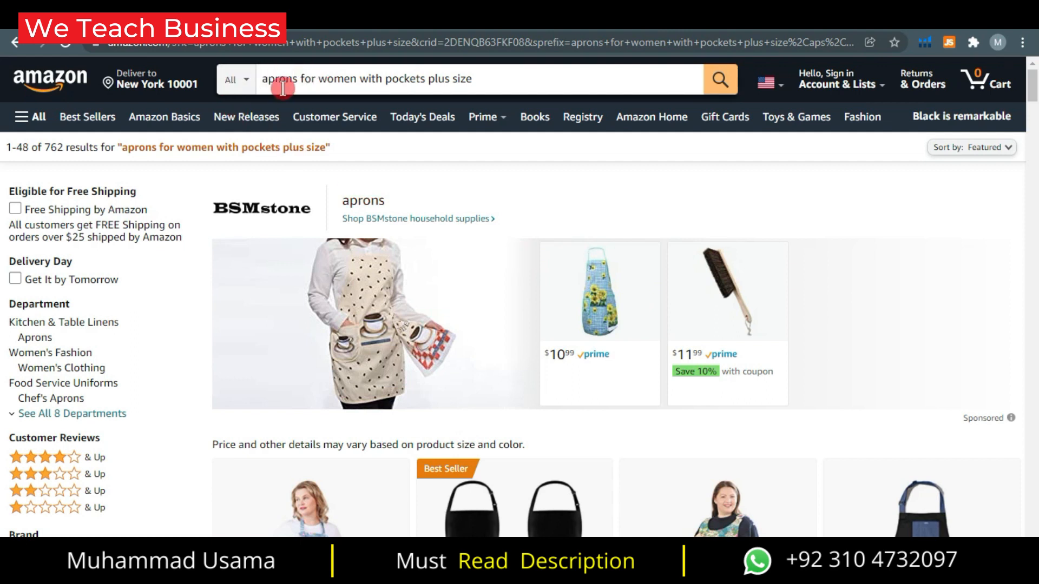
Examine the Amazon results for "aprons for women with pockets plus size" to judge whether the listed products match the apron niche
scroll(860, 265, "down", 2)
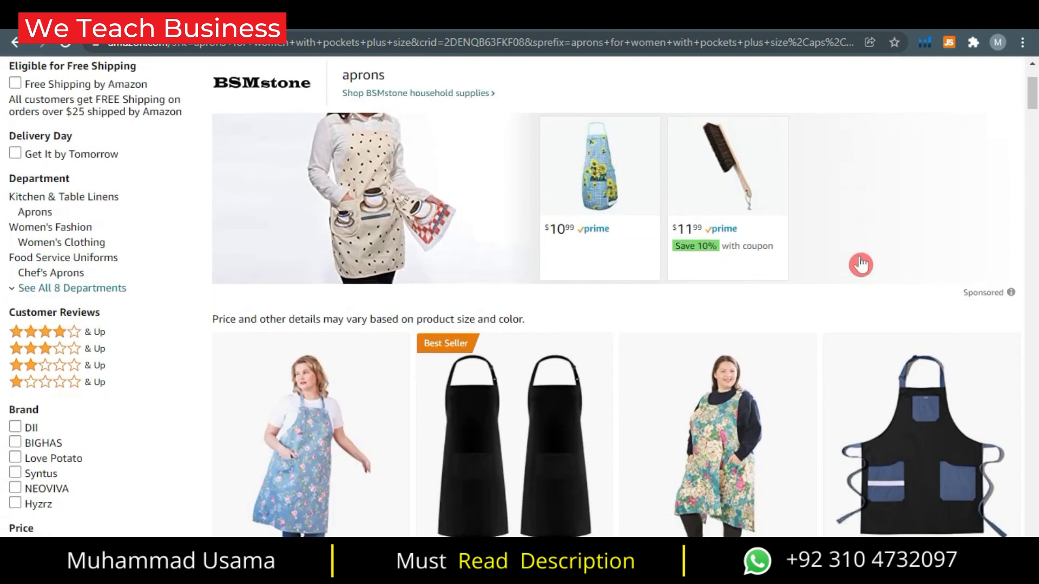
scroll(860, 265, "down", 10)
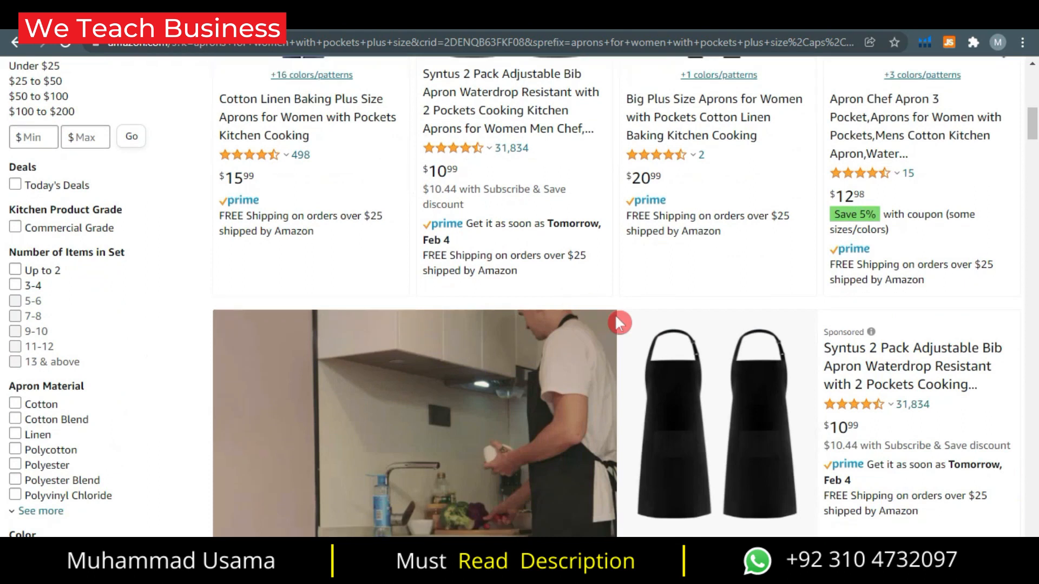
scroll(741, 338, "down", 8)
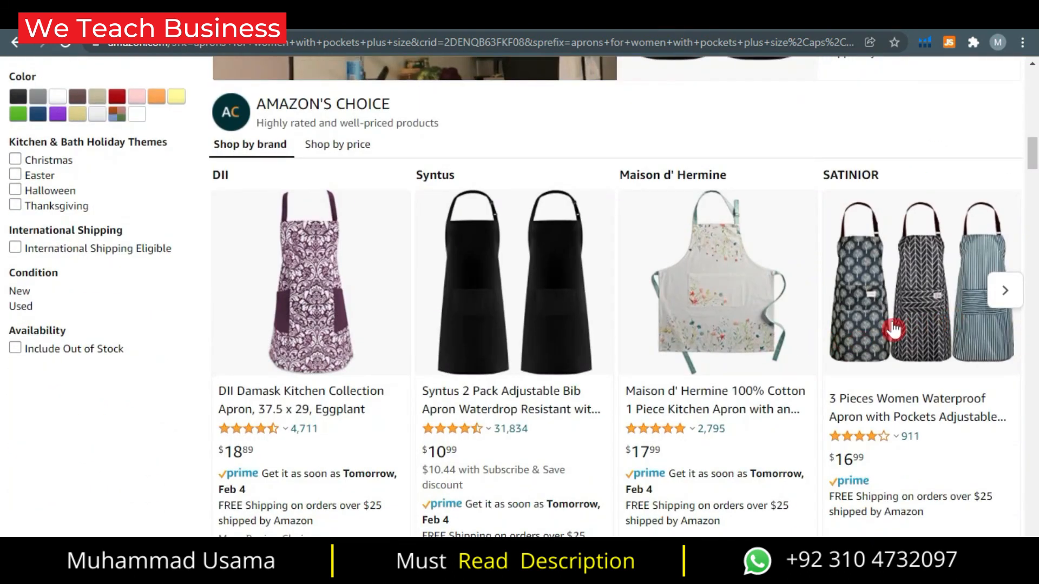
scroll(930, 317, "down", 1)
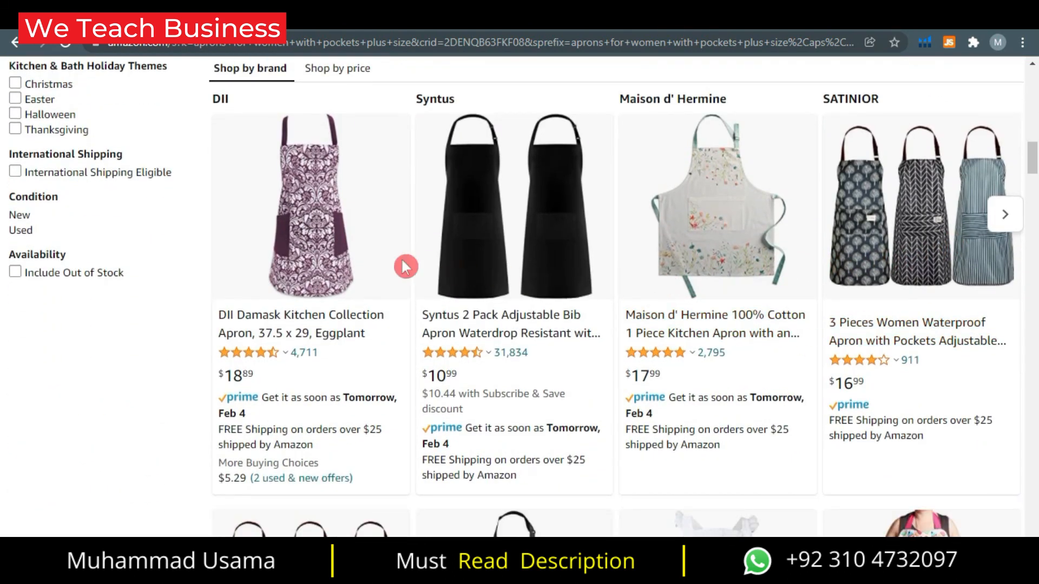
scroll(405, 266, "down", 11)
scroll(839, 283, "down", 8)
scroll(400, 359, "down", 11)
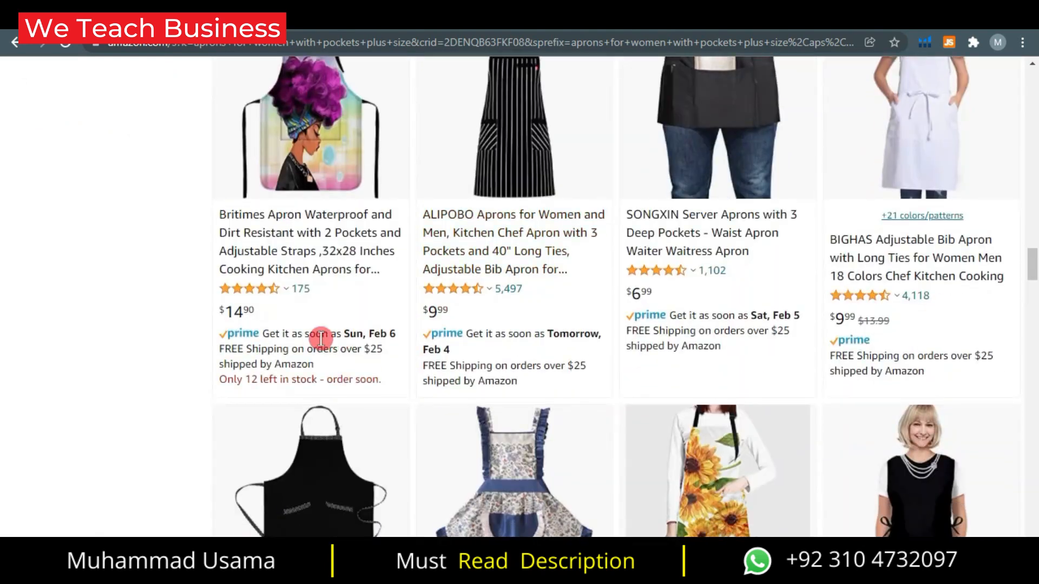
scroll(319, 346, "down", 4)
scroll(395, 362, "down", 9)
scroll(431, 371, "up", 20)
scroll(964, 366, "up", 15)
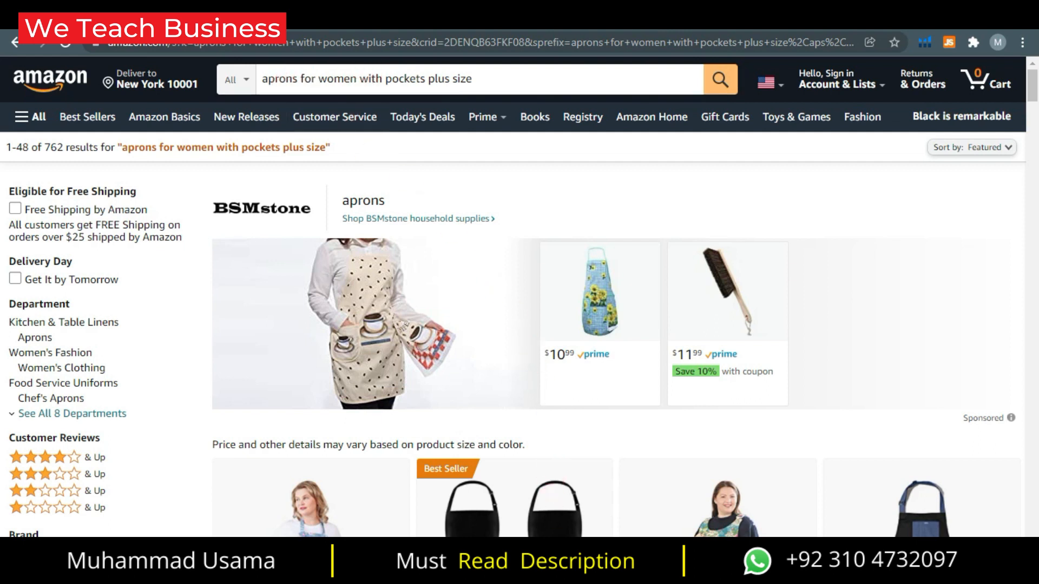
Switch back to the Magnet workbook in Excel and copy the phrase "bbq gifts for men"
left_click(641, 487)
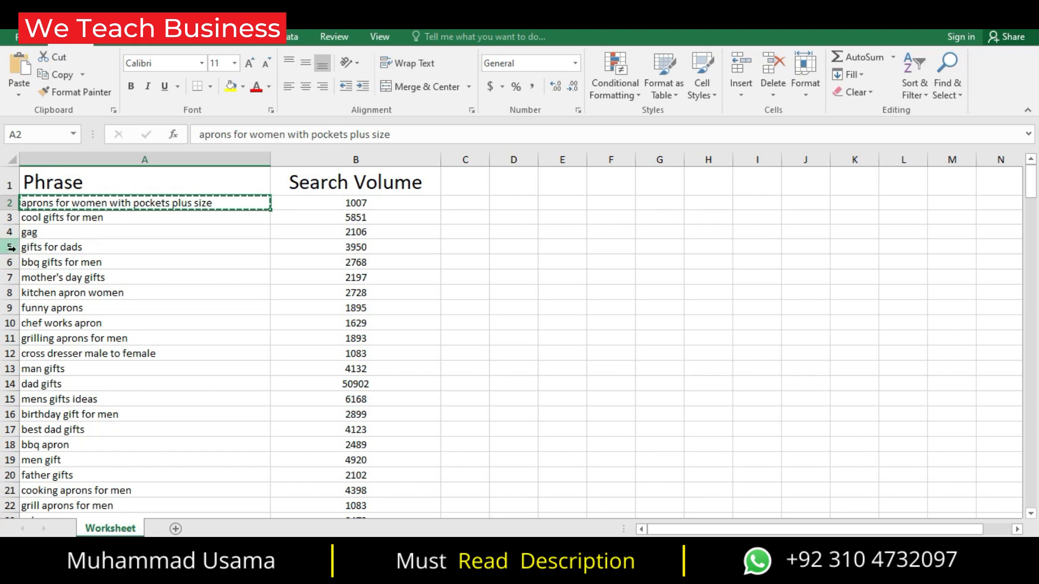
left_click(103, 248)
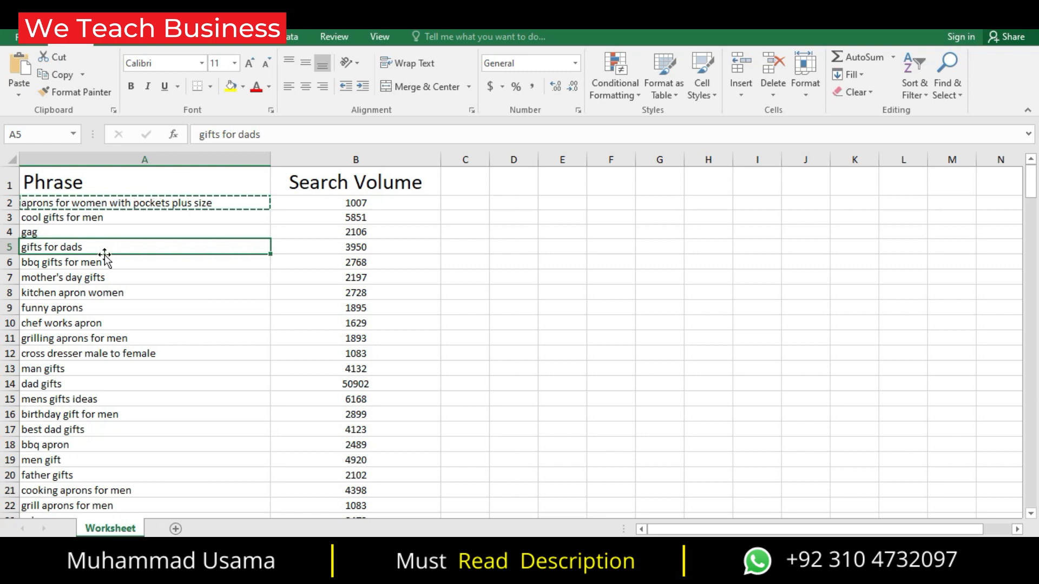
left_click(45, 264)
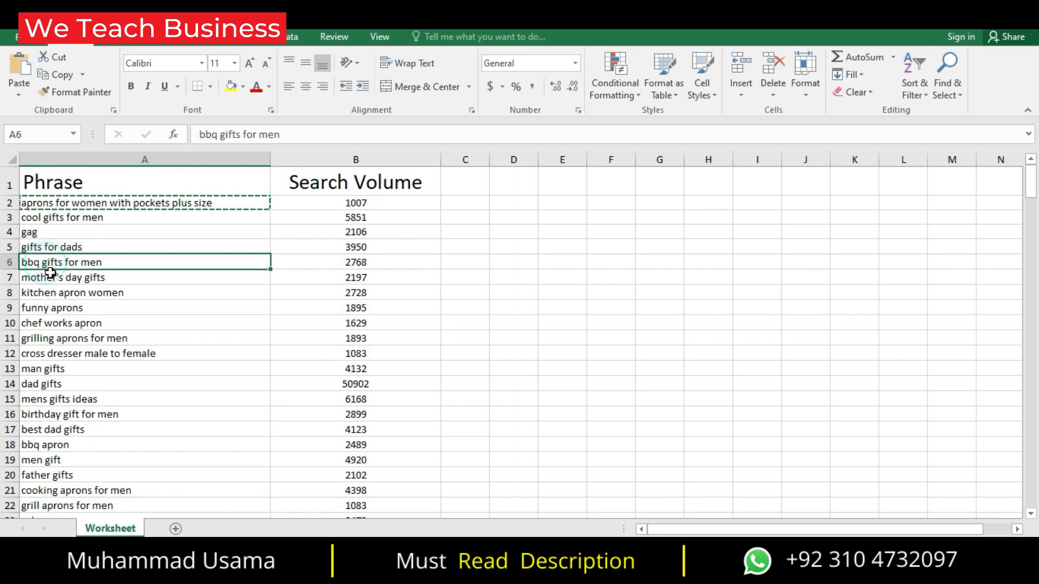
right_click(122, 261)
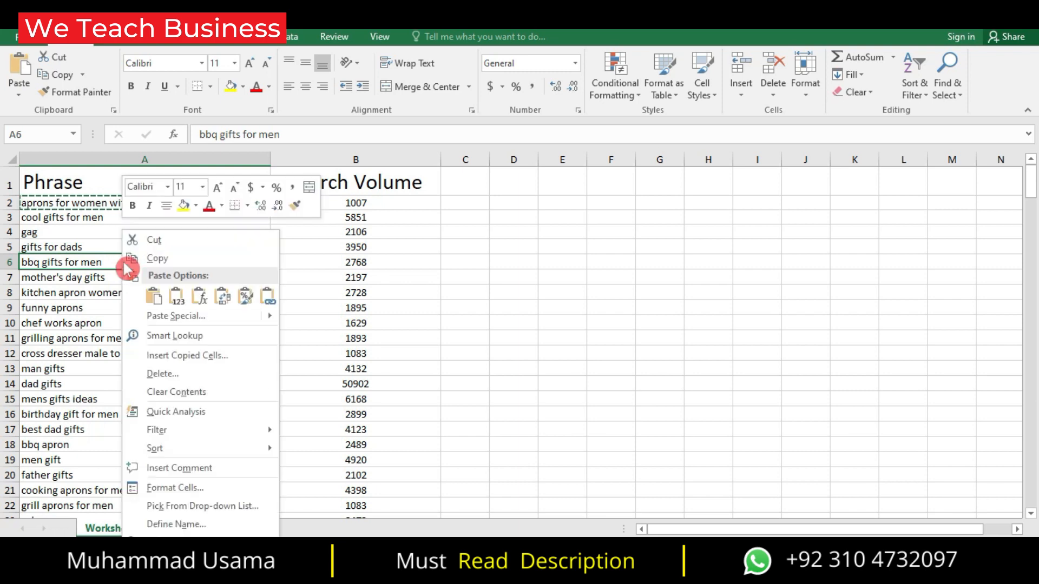
left_click(157, 257)
Return to Amazon in the browser and replace the search phrase with "bbq gifts for men", running the search
left_click(533, 567)
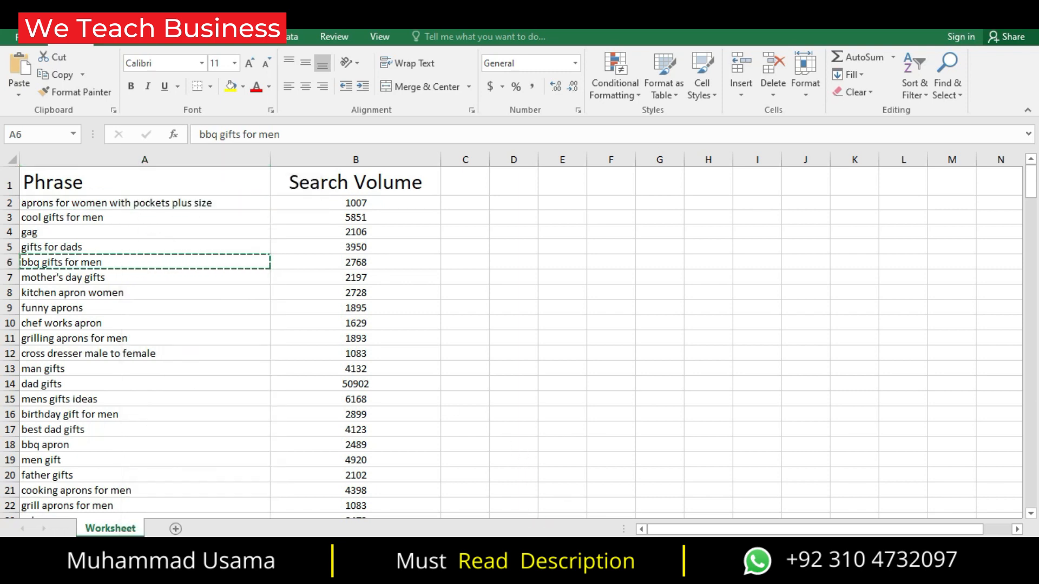
left_click(479, 82)
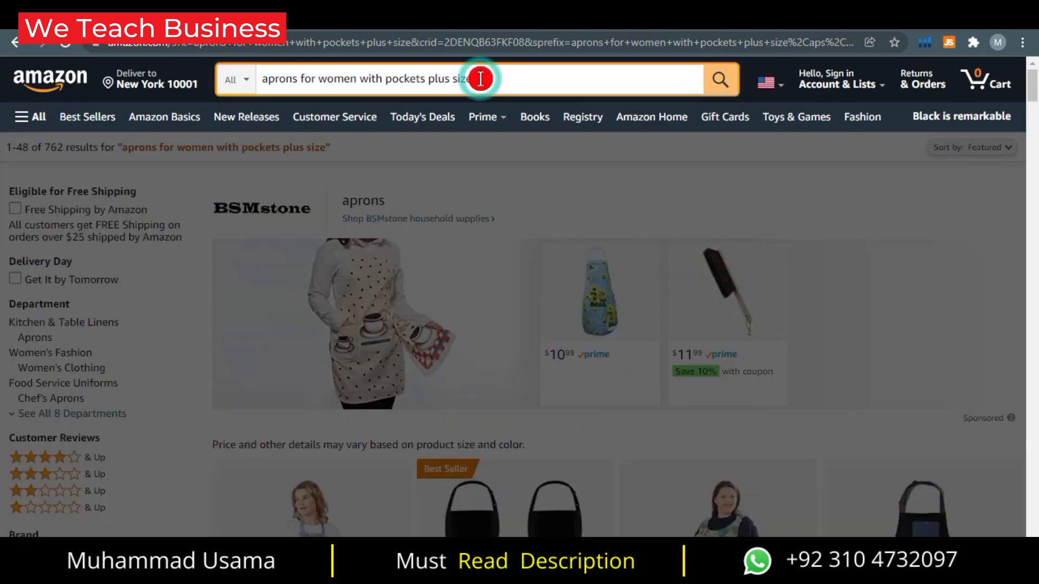
key("BackSpace")
key("BackSpace")
key("BackSpace")
key("BackSpace")
key("BackSpace")
key("BackSpace")
key("BackSpace")
key("BackSpace")
key("BackSpace")
key("BackSpace")
key("BackSpace")
key("BackSpace")
key("BackSpace")
key("BackSpace")
key("BackSpace")
key("BackSpace")
key("BackSpace")
key("BackSpace")
key("BackSpace")
key("BackSpace")
key("BackSpace")
key("BackSpace")
key("BackSpace")
key("BackSpace")
key("BackSpace")
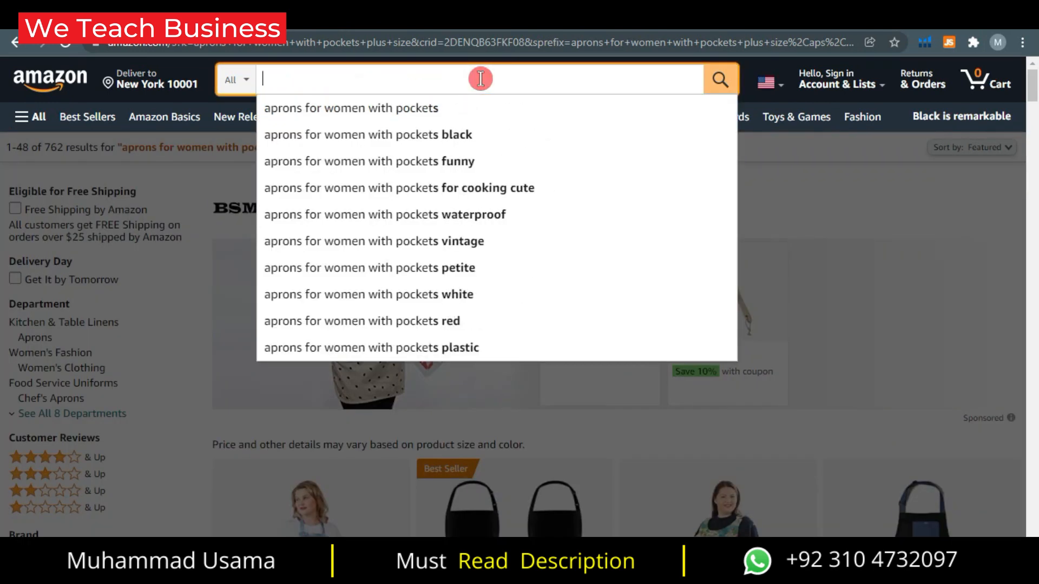
right_click(480, 79)
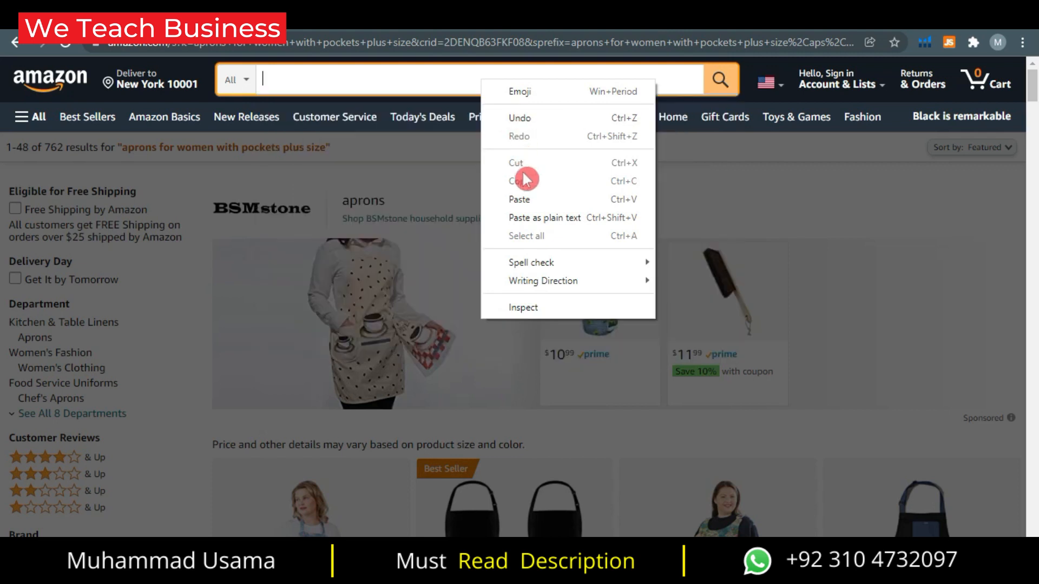
left_click(522, 196)
left_click(715, 80)
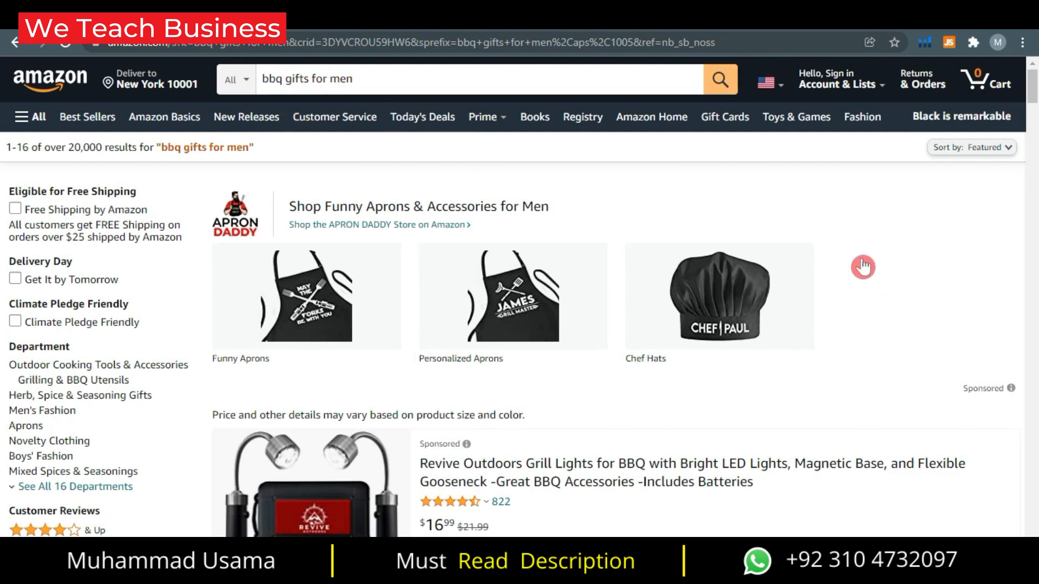
Examine the Amazon results for "bbq gifts for men" to judge whether the phrase is relevant to aprons
scroll(892, 287, "down", 13)
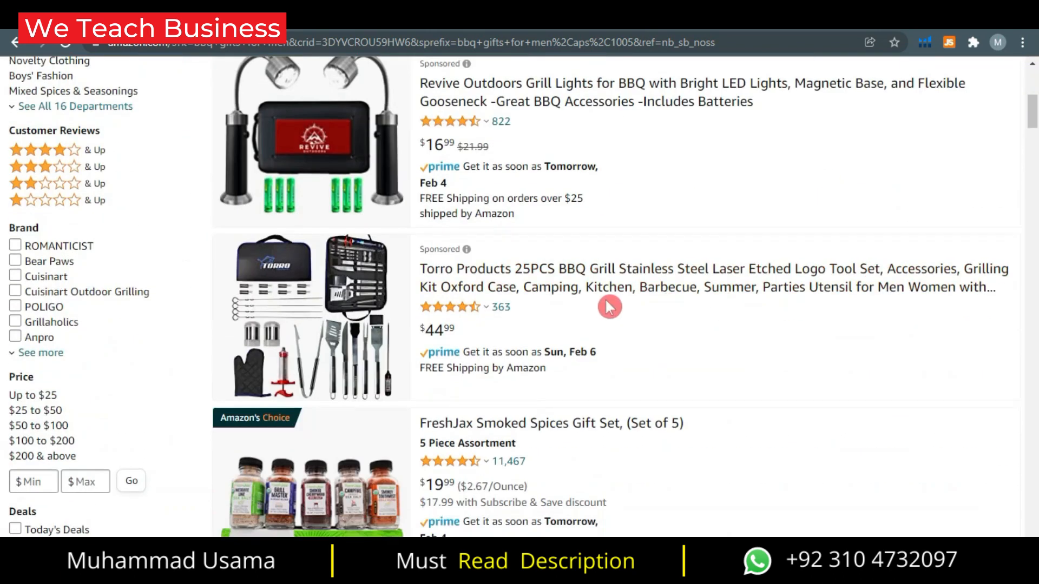
scroll(445, 301, "down", 15)
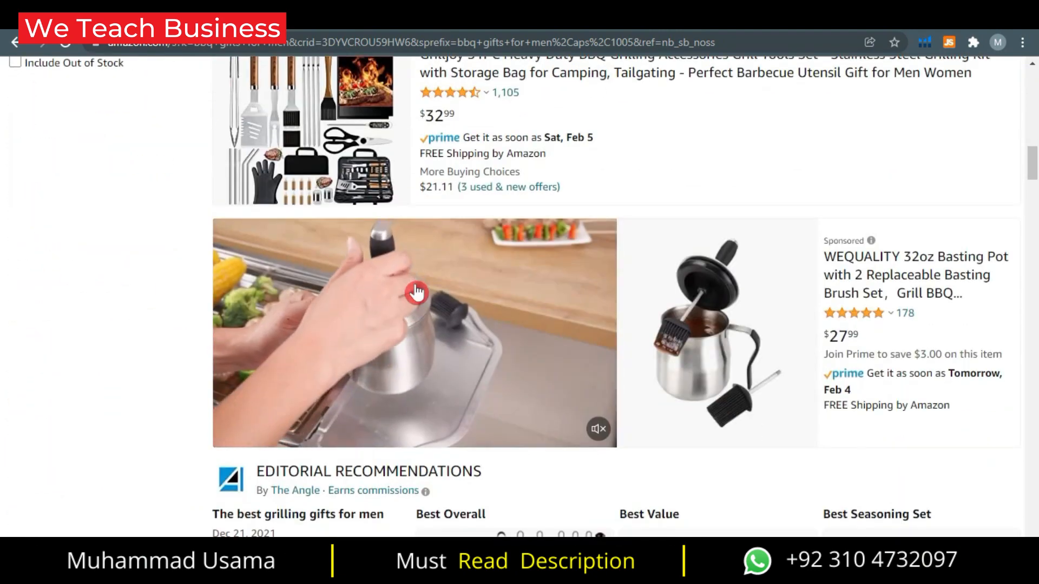
scroll(457, 288, "down", 14)
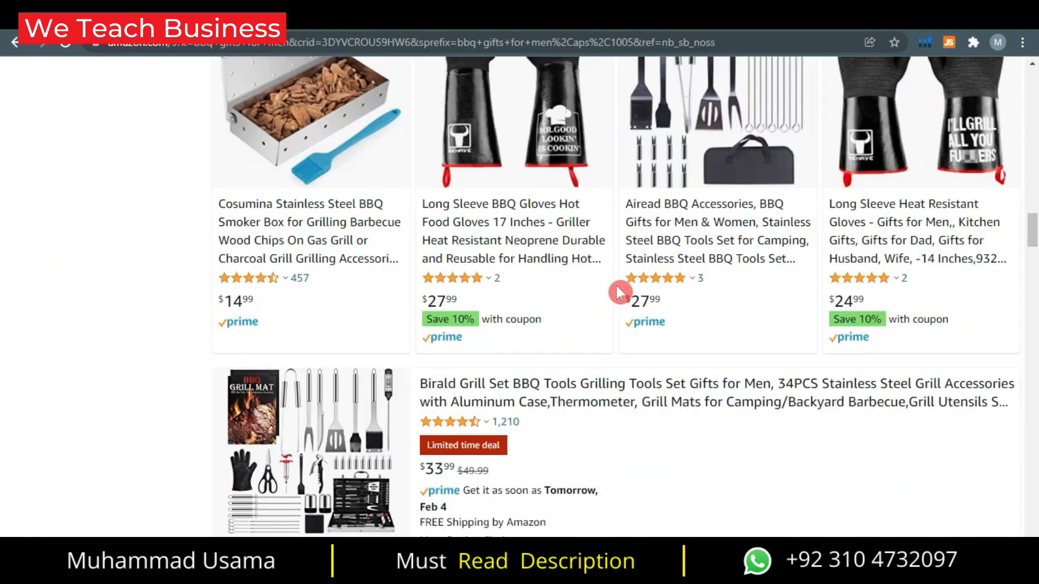
scroll(393, 242, "down", 7)
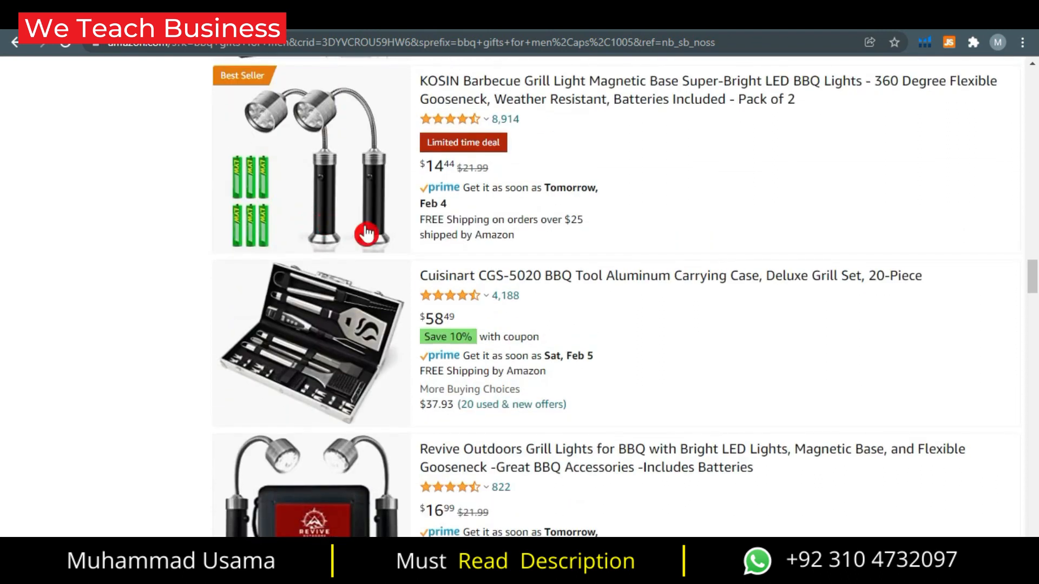
scroll(366, 238, "down", 6)
scroll(366, 238, "down", 6)
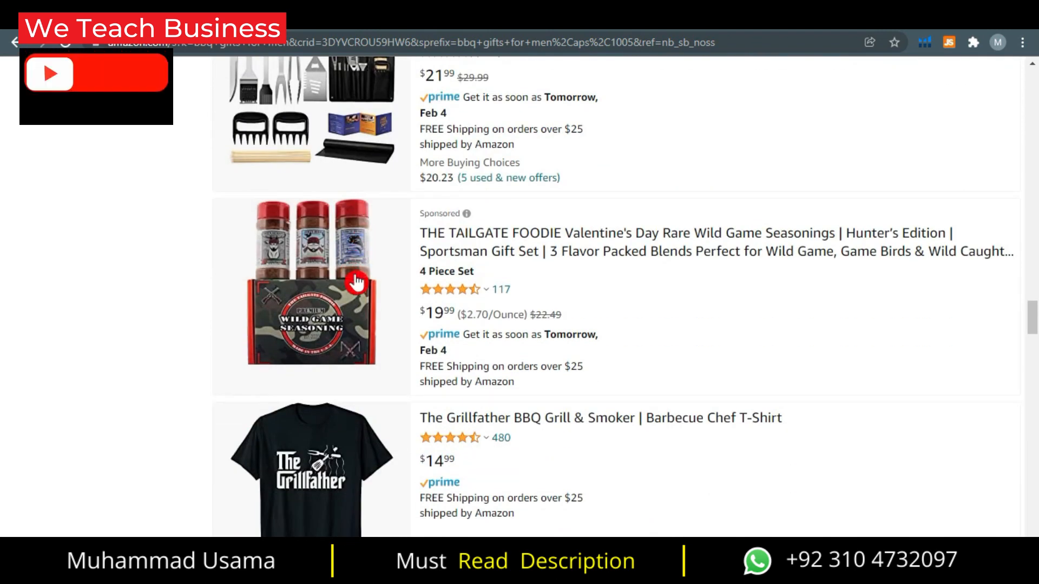
scroll(355, 282, "down", 18)
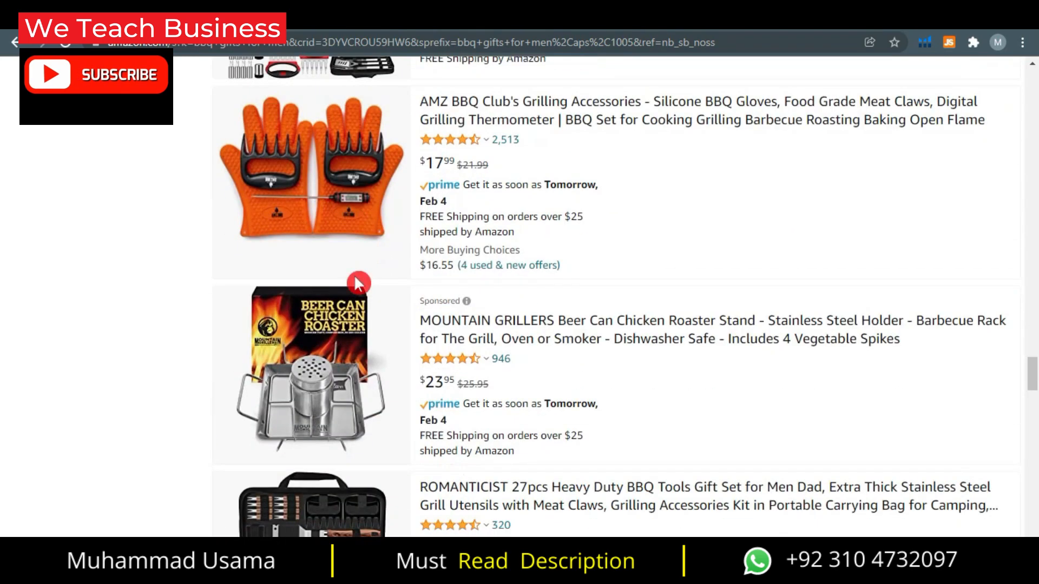
scroll(379, 283, "down", 10)
scroll(415, 365, "up", 14)
scroll(415, 365, "up", 20)
Switch back to the Magnet workbook in Excel and delete the row for the phrase "bbq gifts for men"
mouse_move(644, 574)
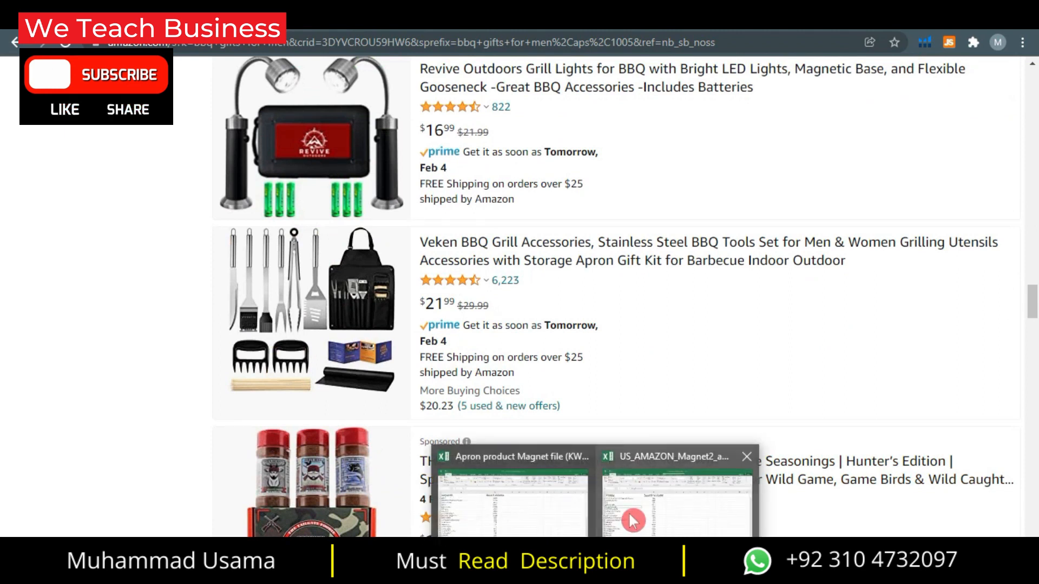
left_click(644, 503)
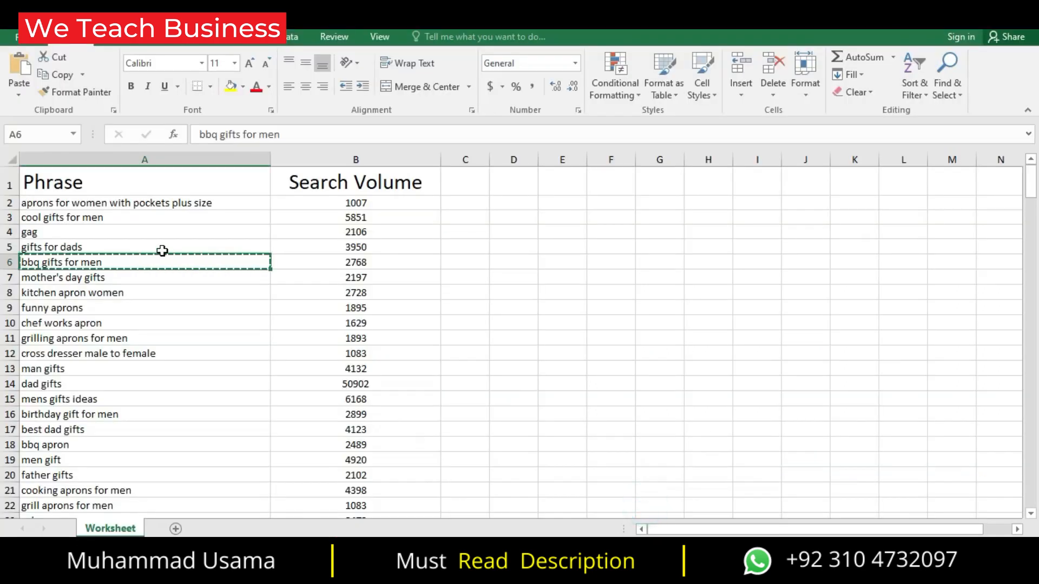
left_click(10, 262)
right_click(10, 261)
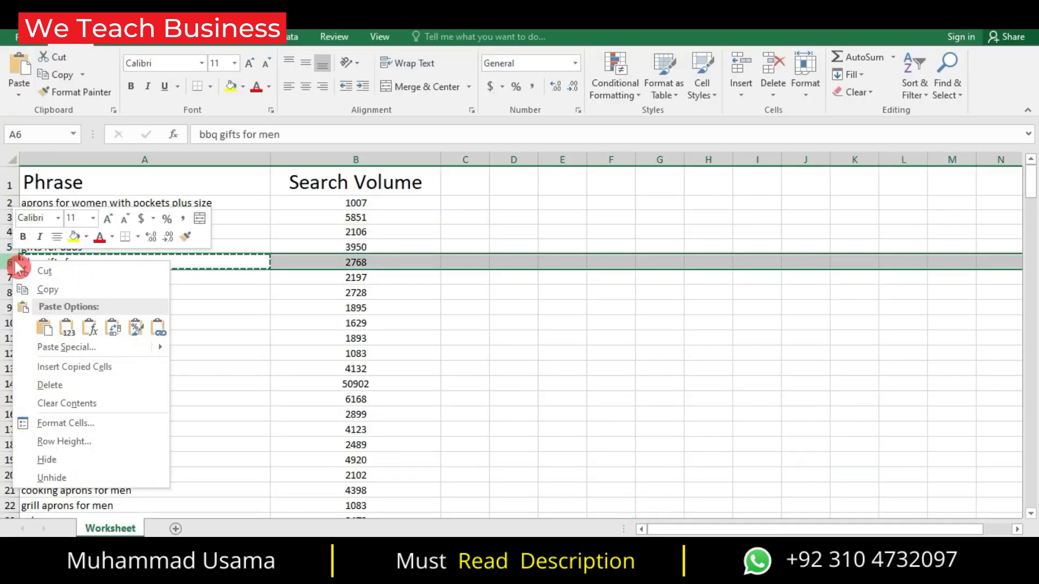
left_click(83, 383)
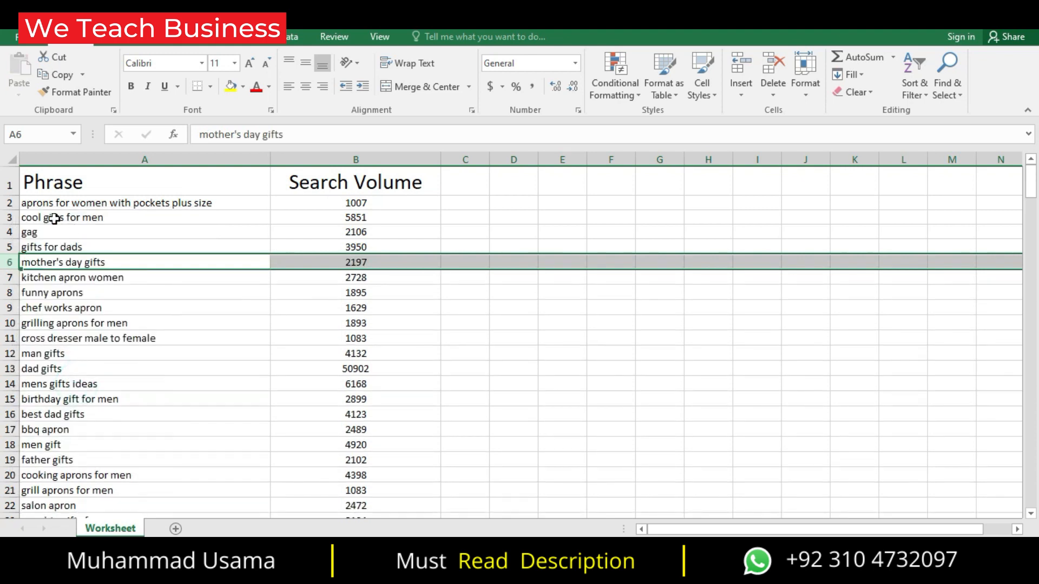
Delete the four rows from "cool gifts for men" through "mother's day gifts" in the Magnet phrase list
left_click_drag(10, 217, 11, 263)
right_click(11, 237)
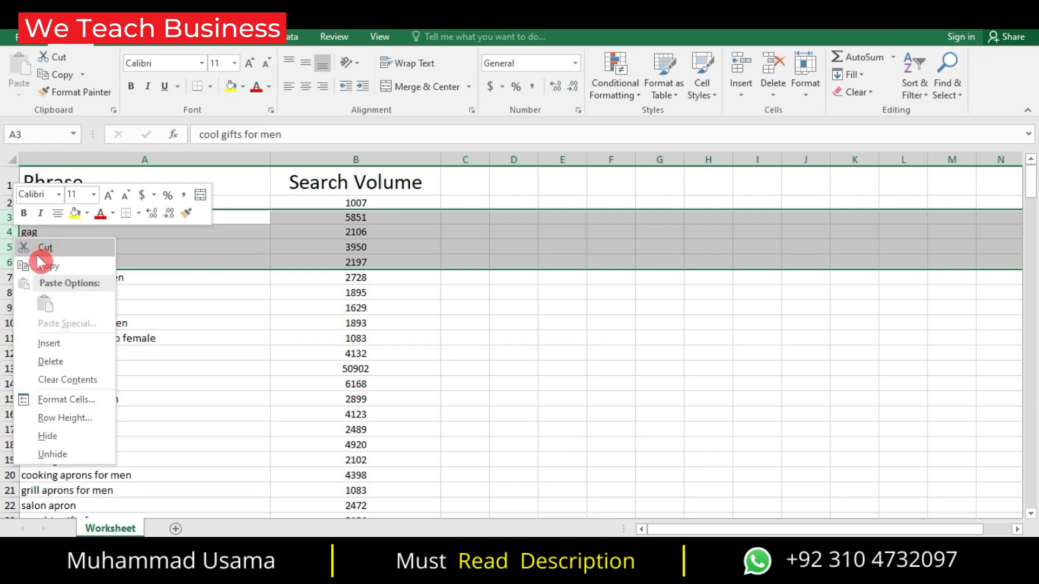
left_click(62, 358)
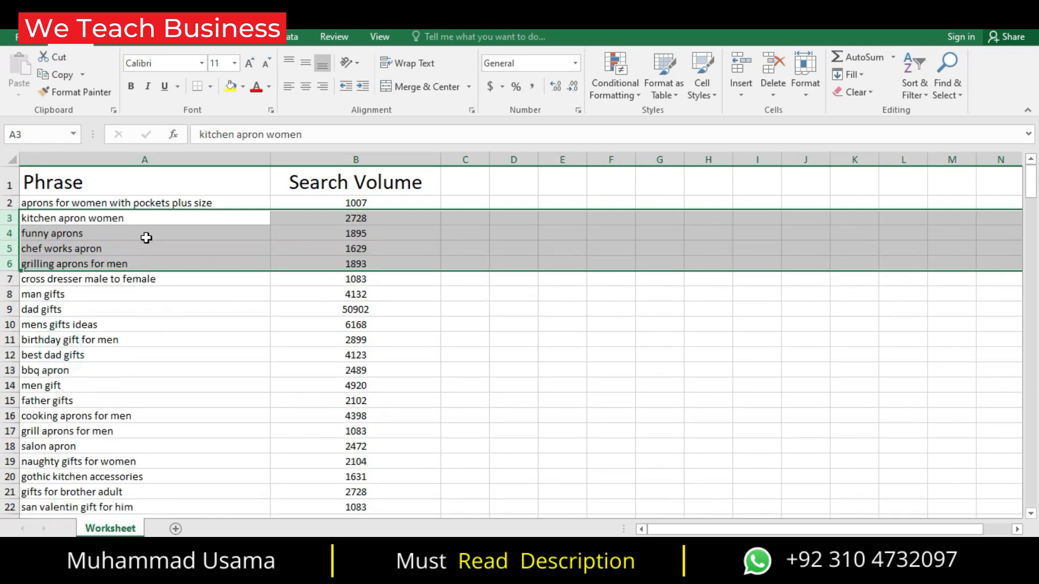
left_click(137, 292)
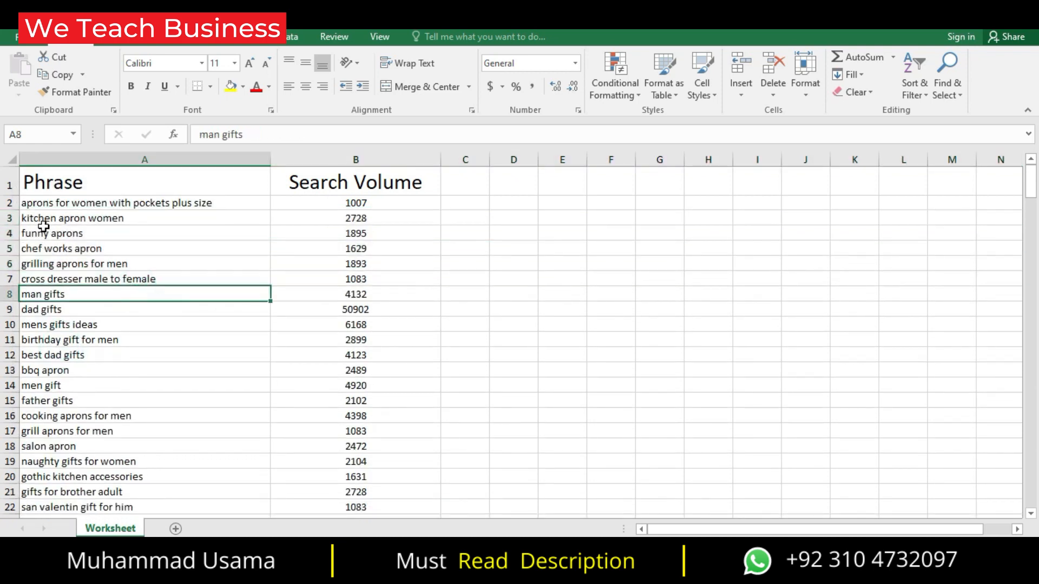
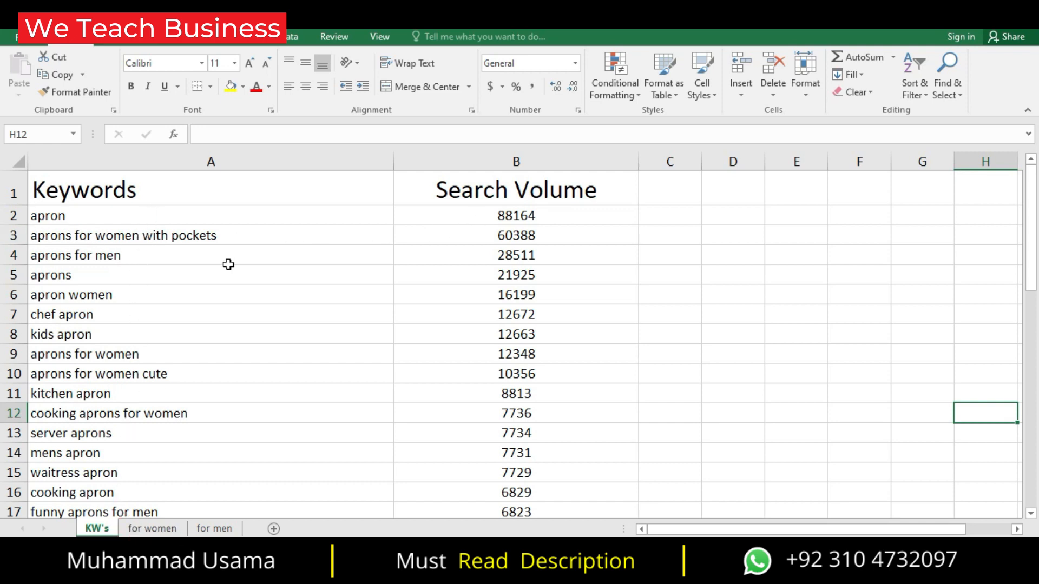
Examine the full list of apron keywords and search volumes on the KW's sheet of the cleaned keyword workbook
scroll(262, 280, "down", 10)
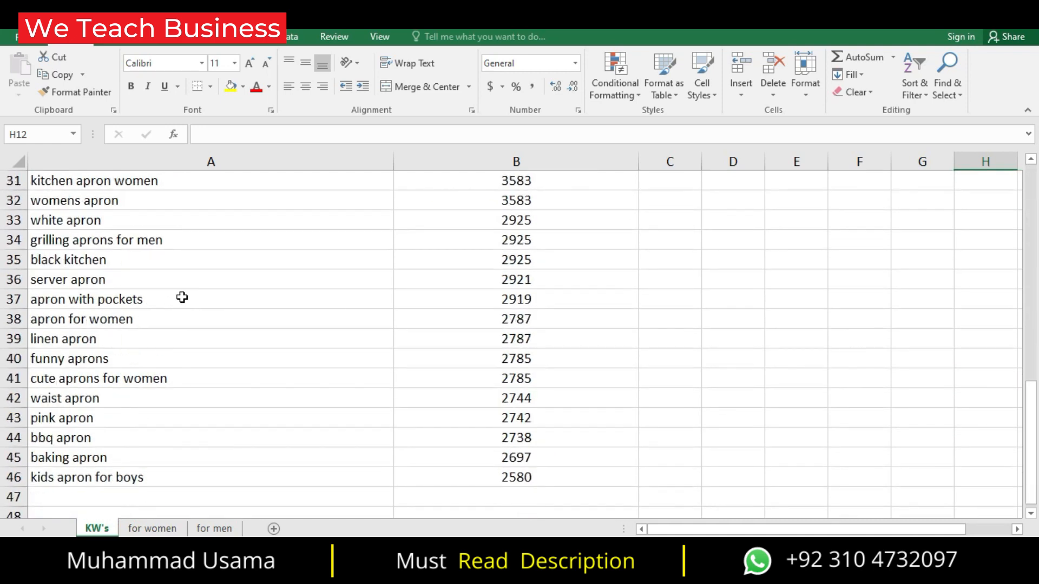
scroll(146, 296, "down", 3)
scroll(155, 302, "up", 6)
scroll(163, 307, "down", 5)
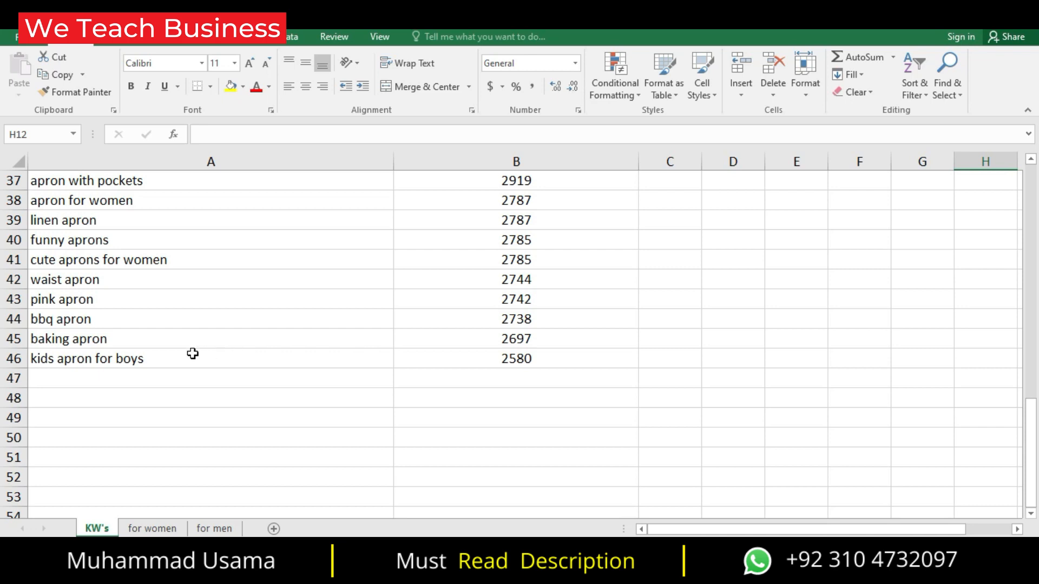
scroll(112, 336, "up", 3)
scroll(318, 322, "up", 9)
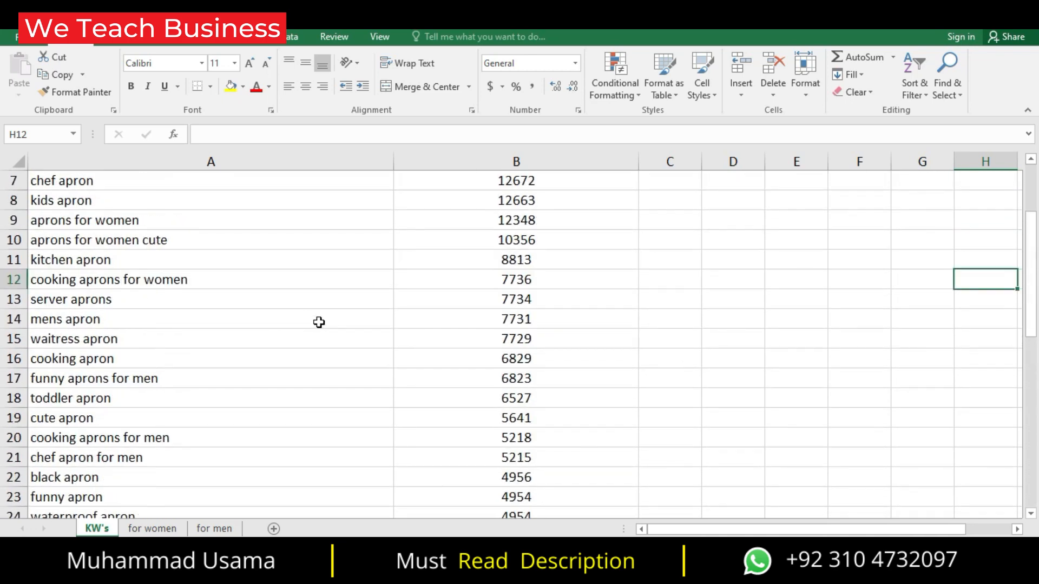
scroll(80, 202, "down", 3)
scroll(139, 338, "down", 8)
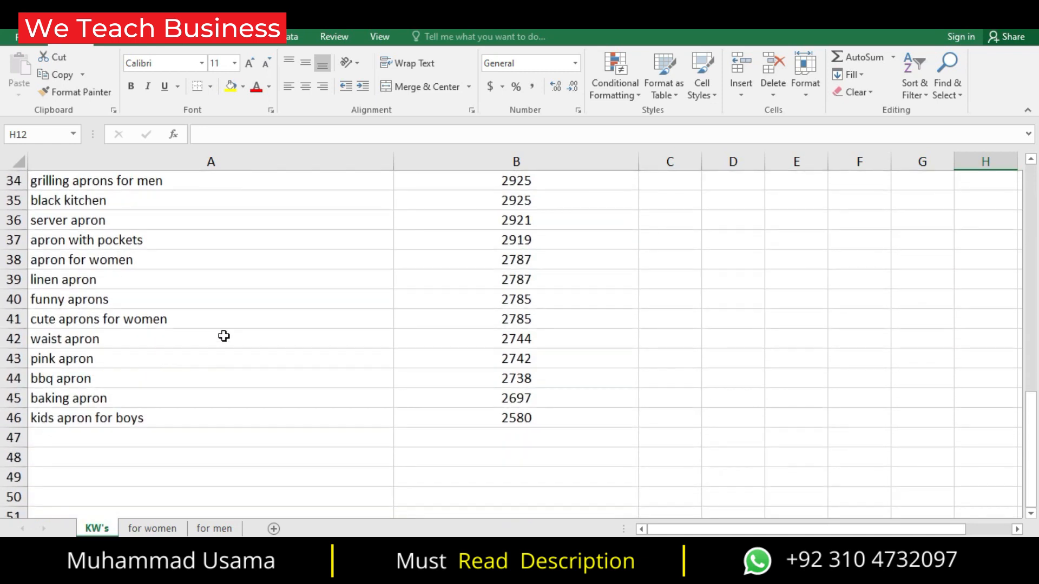
scroll(224, 335, "up", 11)
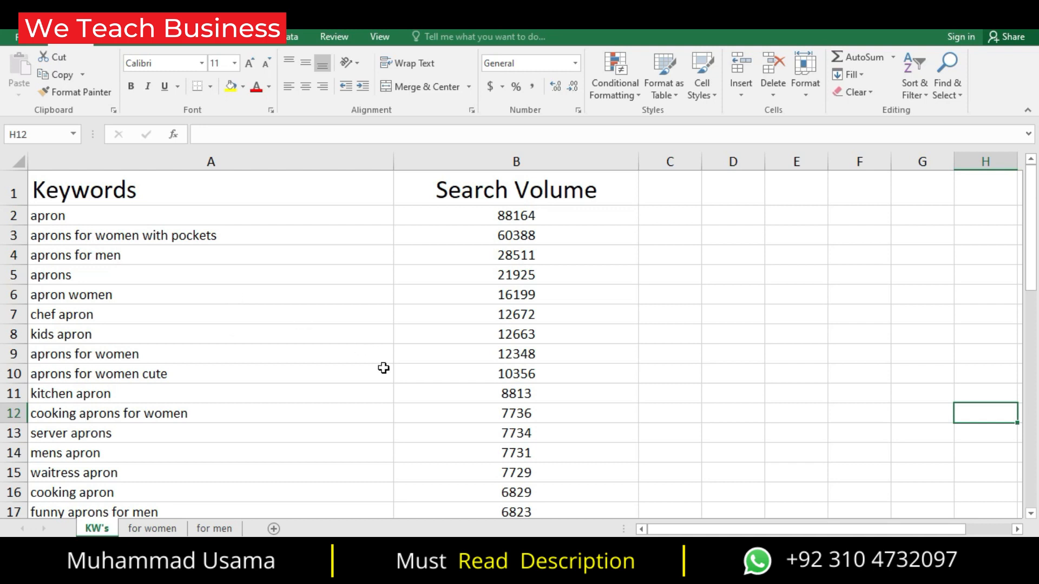
Open the "for women" sheet and look through its keyword list for phrases that do not suit women's aprons
left_click(155, 527)
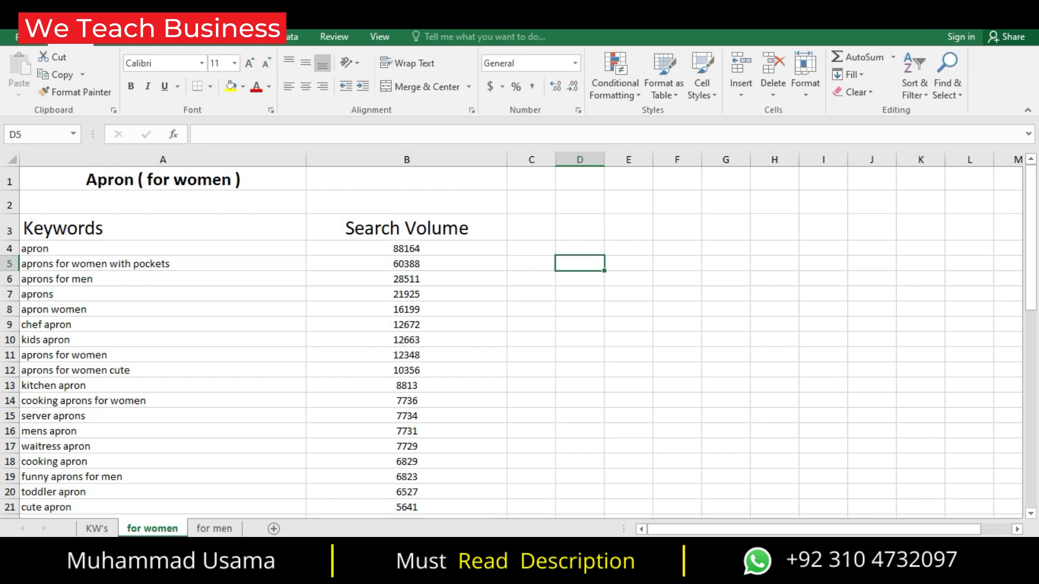
left_click(995, 546)
left_click(996, 546)
left_click(996, 546)
scroll(373, 364, "up", 1)
scroll(325, 287, "down", 6)
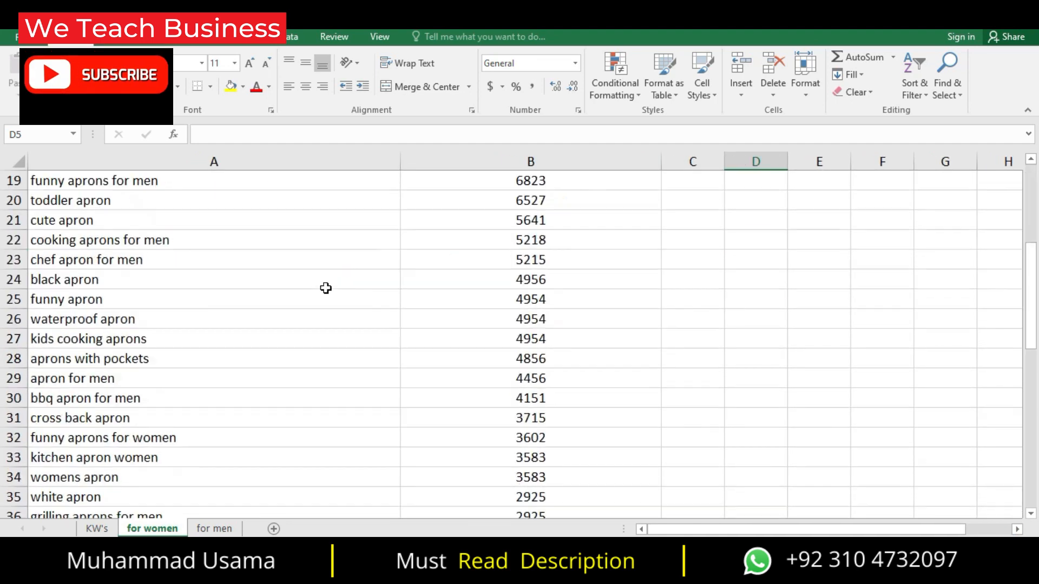
scroll(325, 288, "down", 8)
scroll(173, 324, "up", 14)
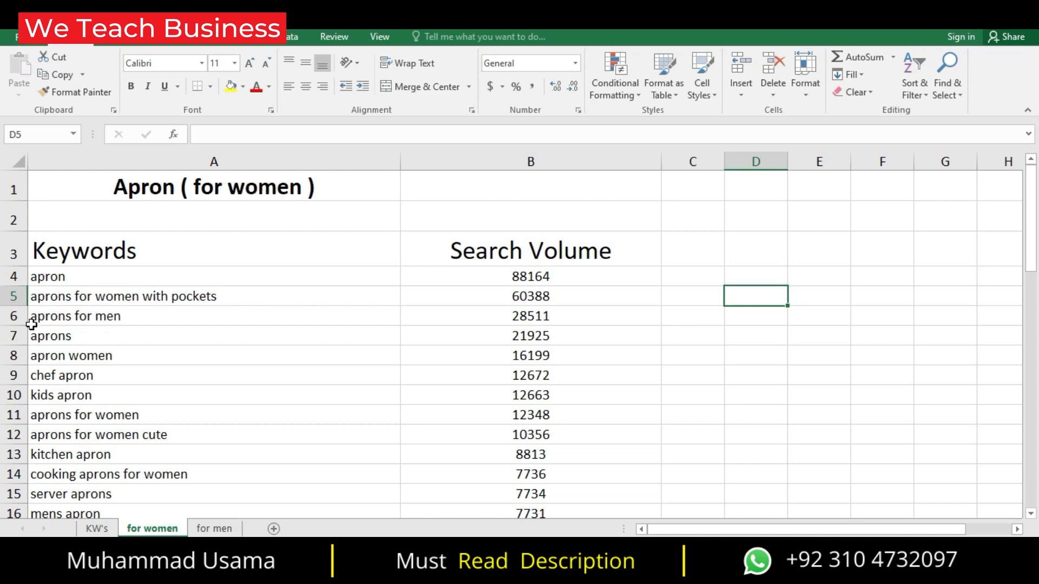
Delete the rows for "aprons for men" and "kids apron" from the "for women" keyword list
left_click(13, 316)
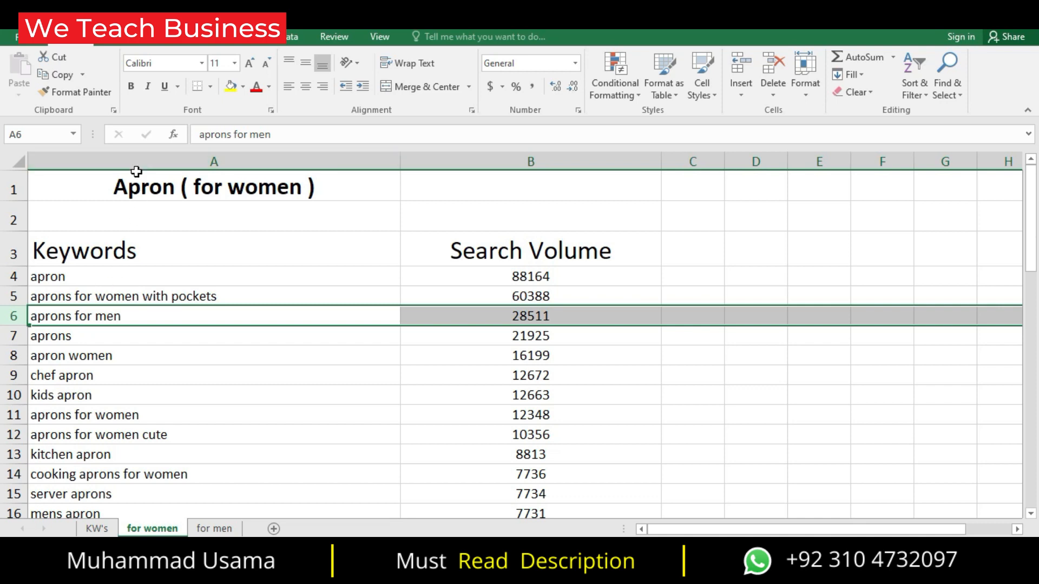
left_click(14, 316)
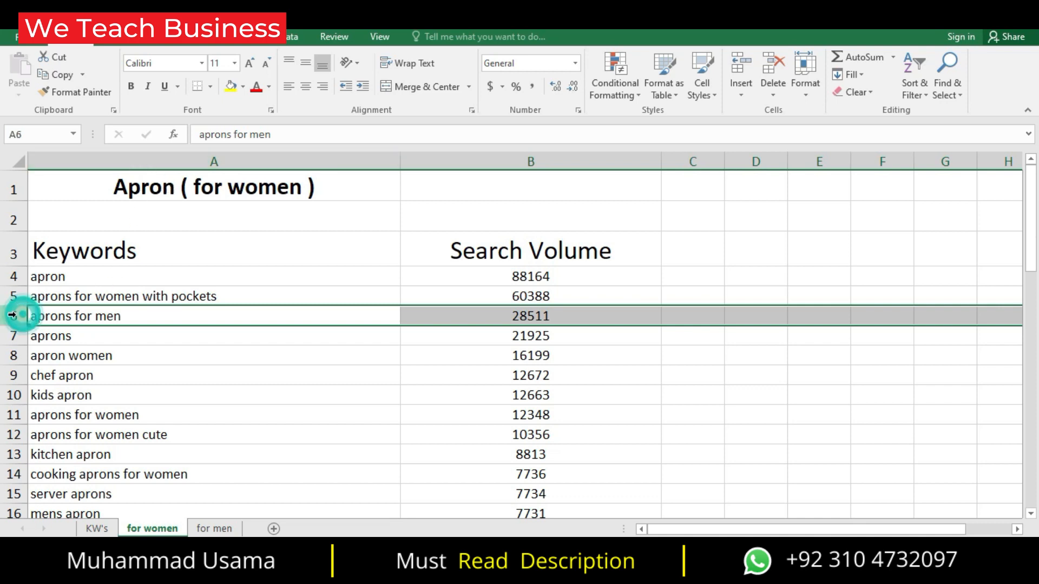
right_click(17, 317)
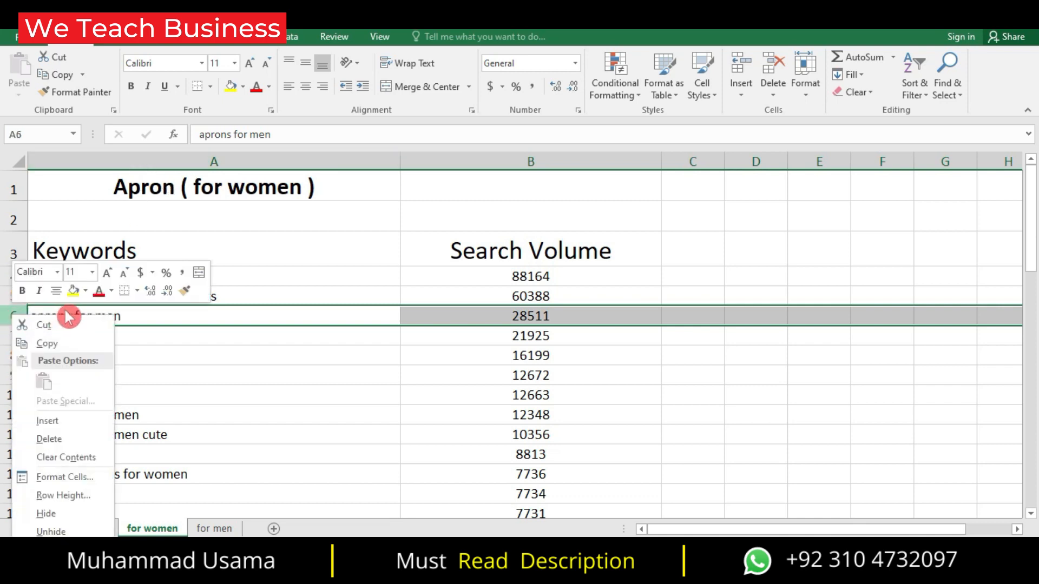
left_click(60, 439)
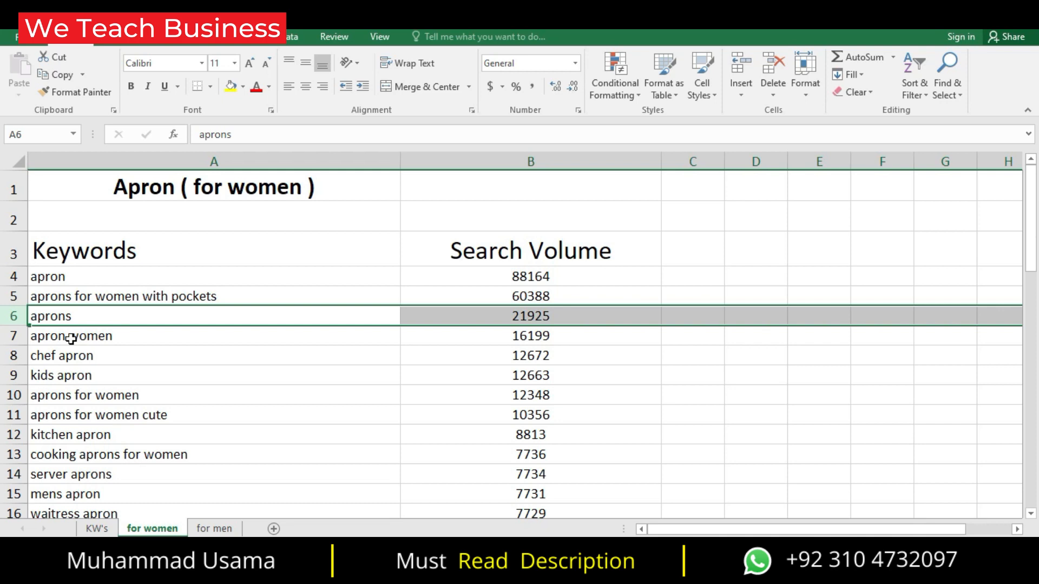
left_click(12, 356)
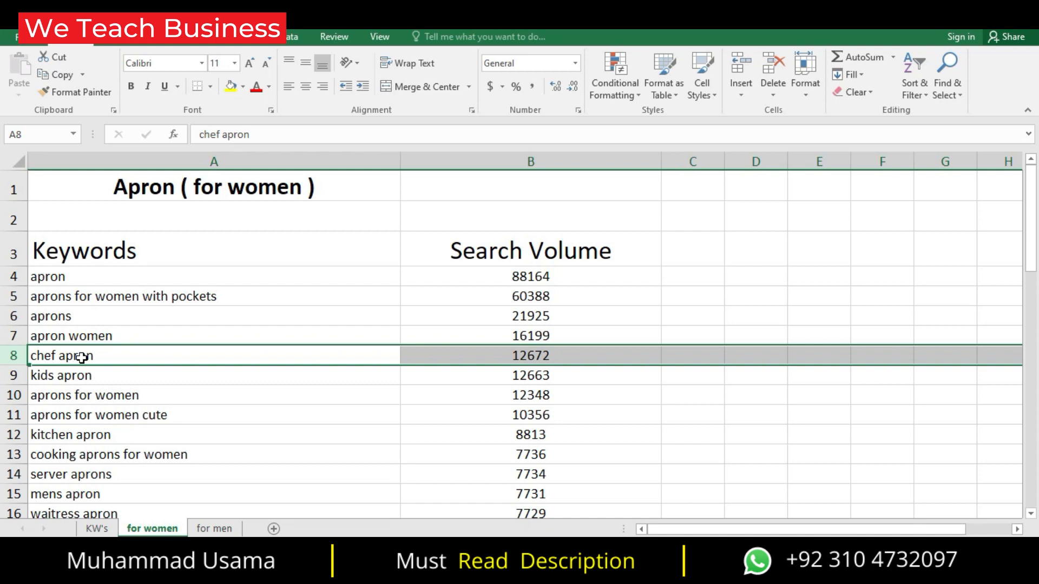
left_click(12, 375)
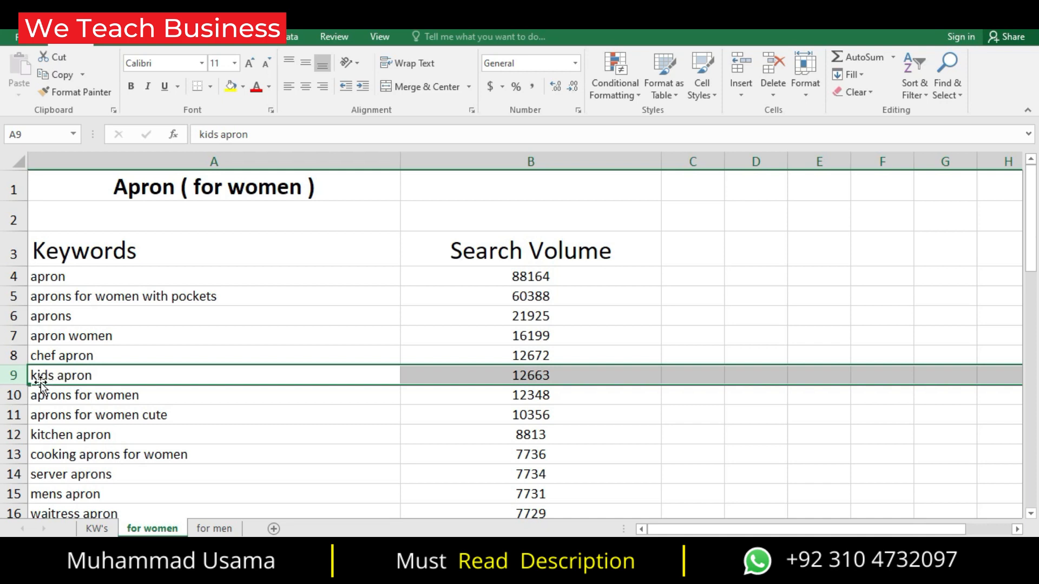
right_click(12, 374)
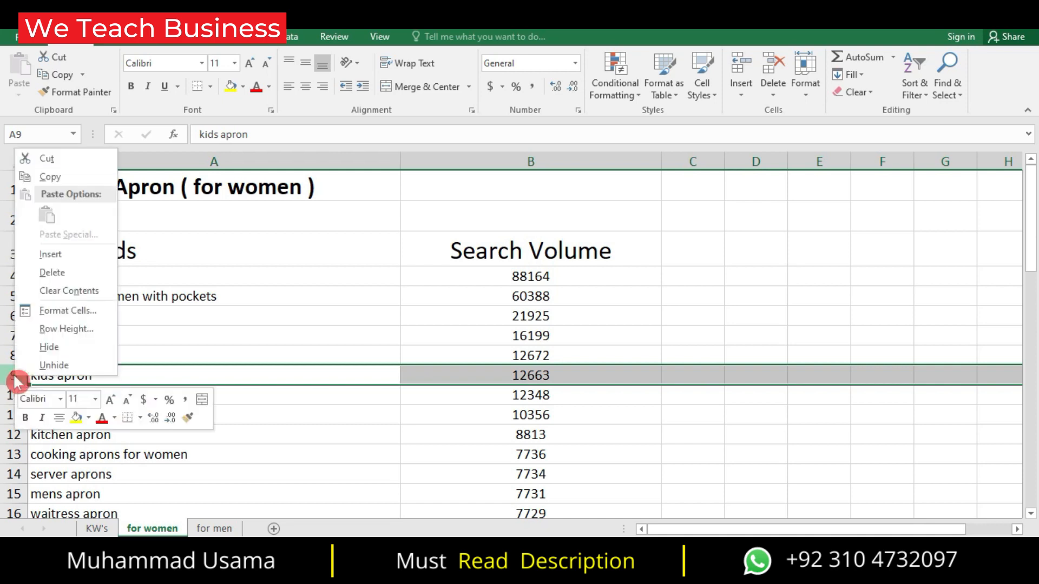
left_click(72, 271)
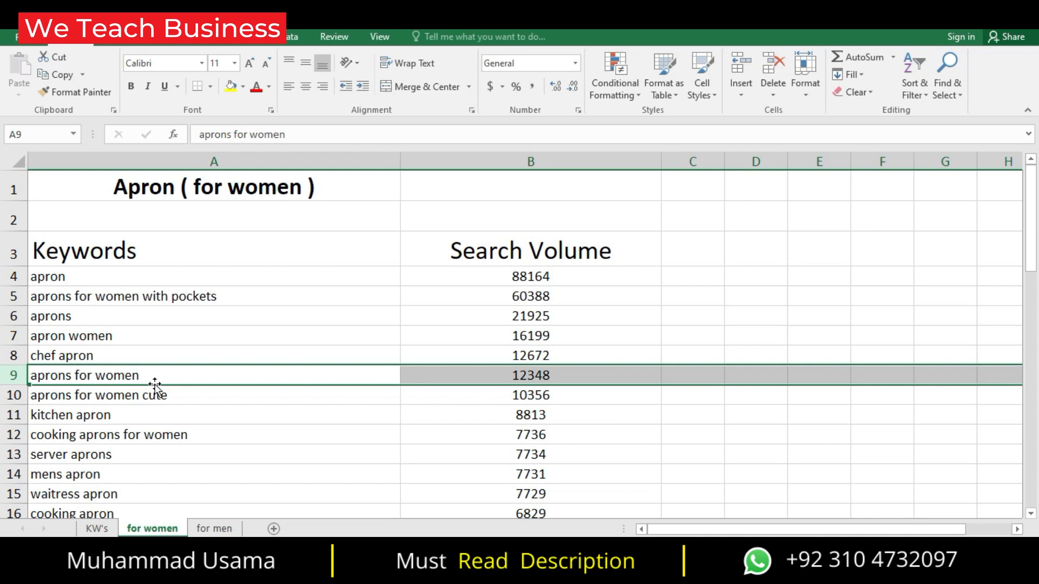
Open the "for men" sheet and delete its row for "aprons for women with pockets"
left_click(216, 528)
left_click(219, 529)
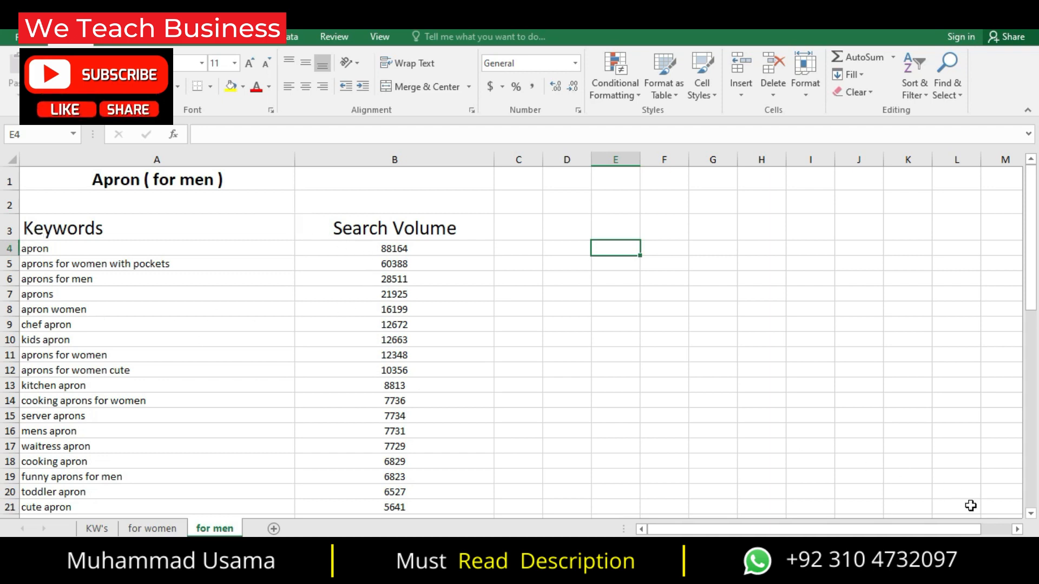
scroll(529, 395, "up", 3)
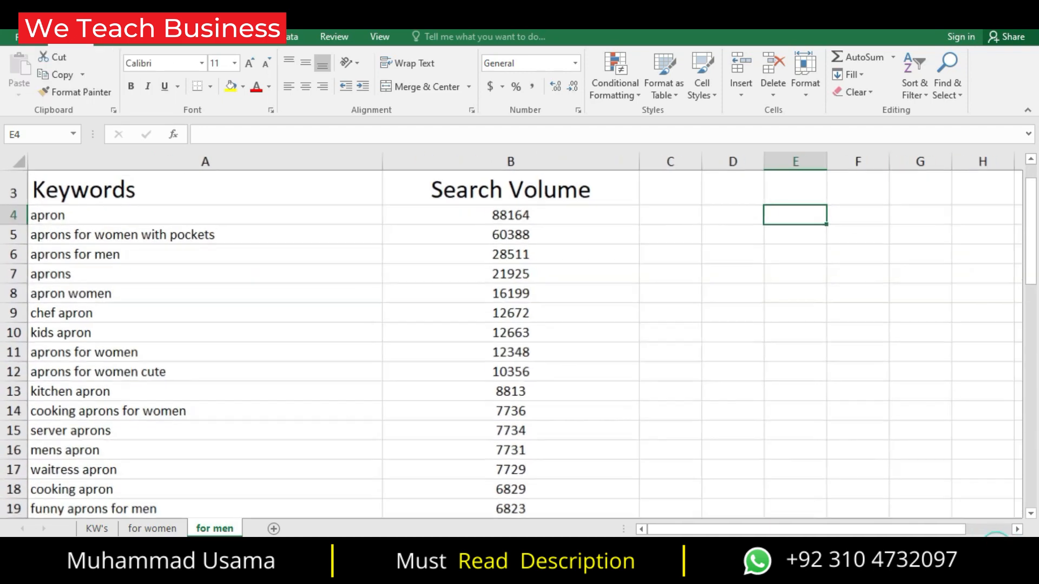
scroll(487, 384, "up", 1)
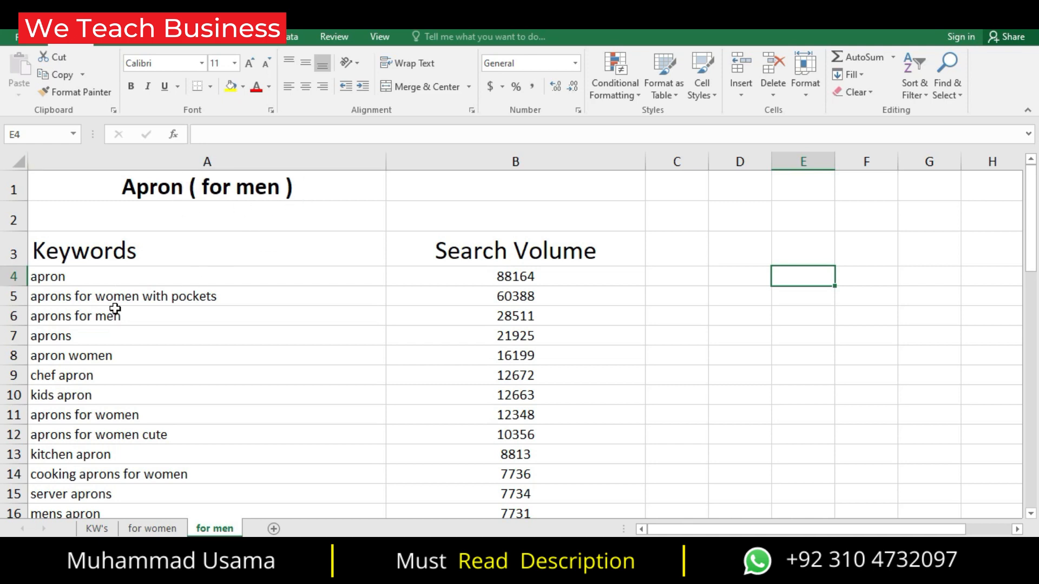
left_click(12, 296)
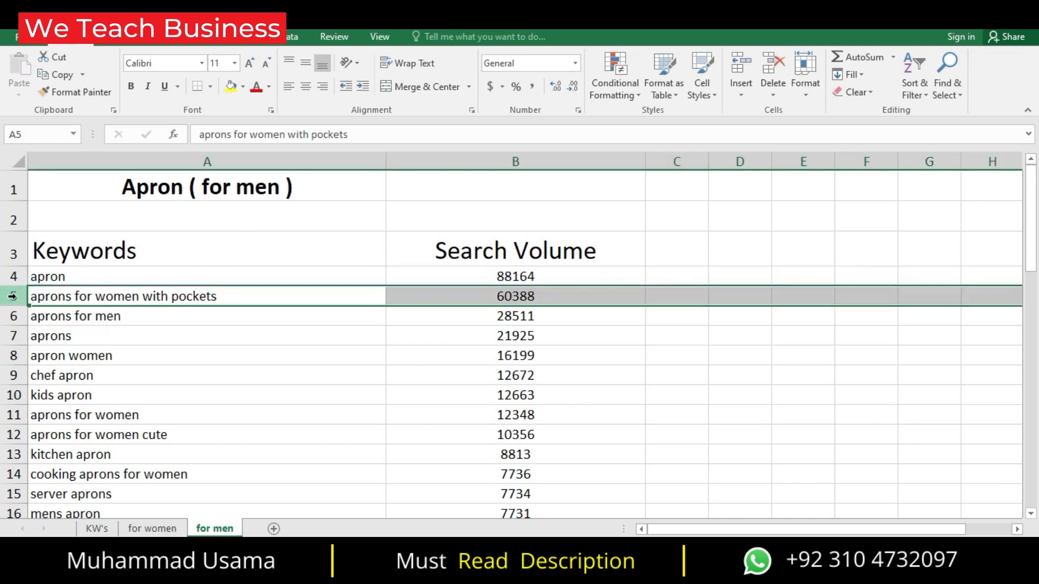
right_click(12, 296)
left_click(54, 421)
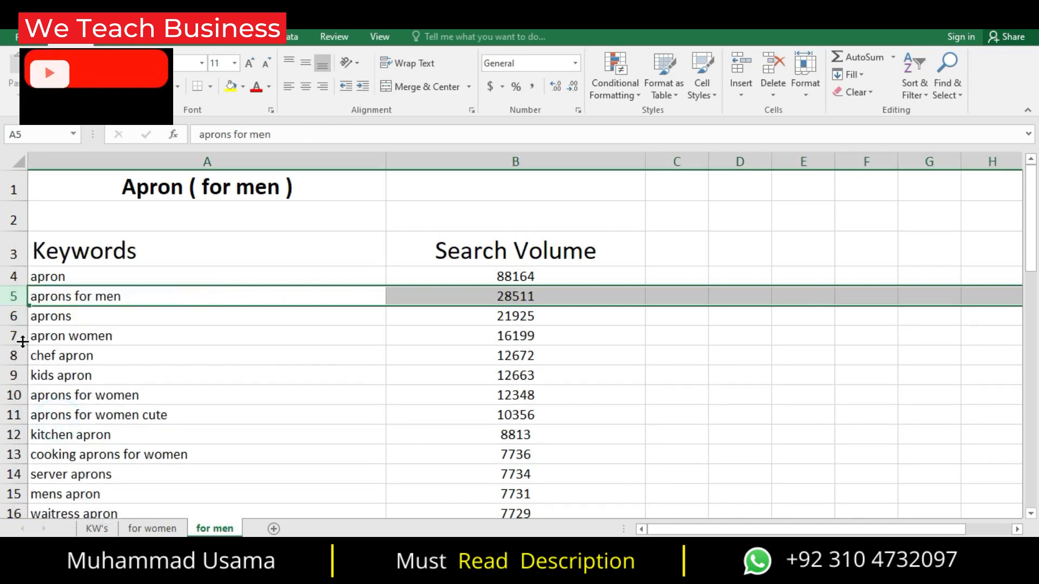
Delete the rows for "apron women" and "kids apron" from the "for men" keyword list
left_click(12, 319)
left_click(12, 336)
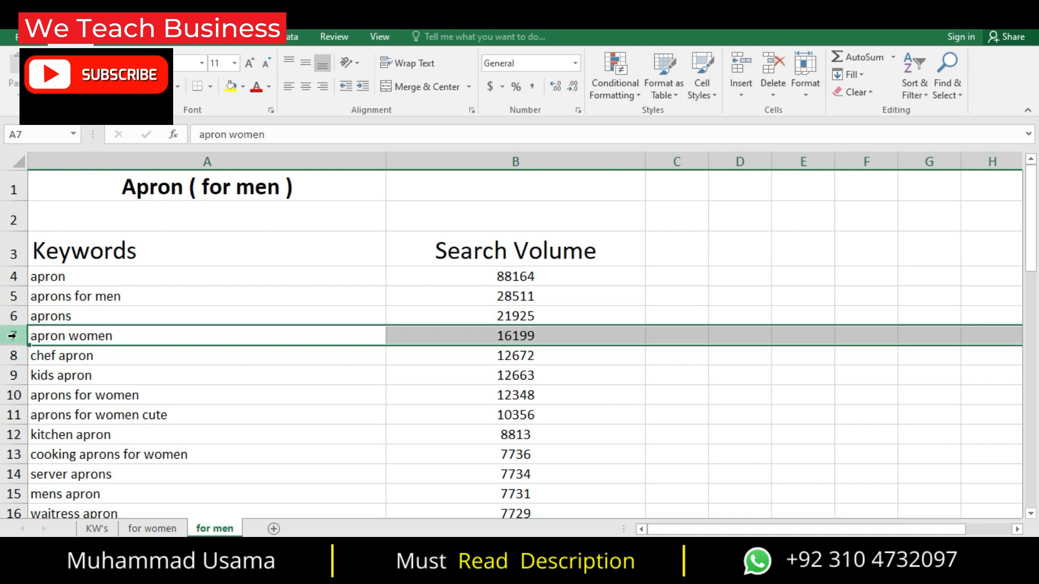
right_click(19, 340)
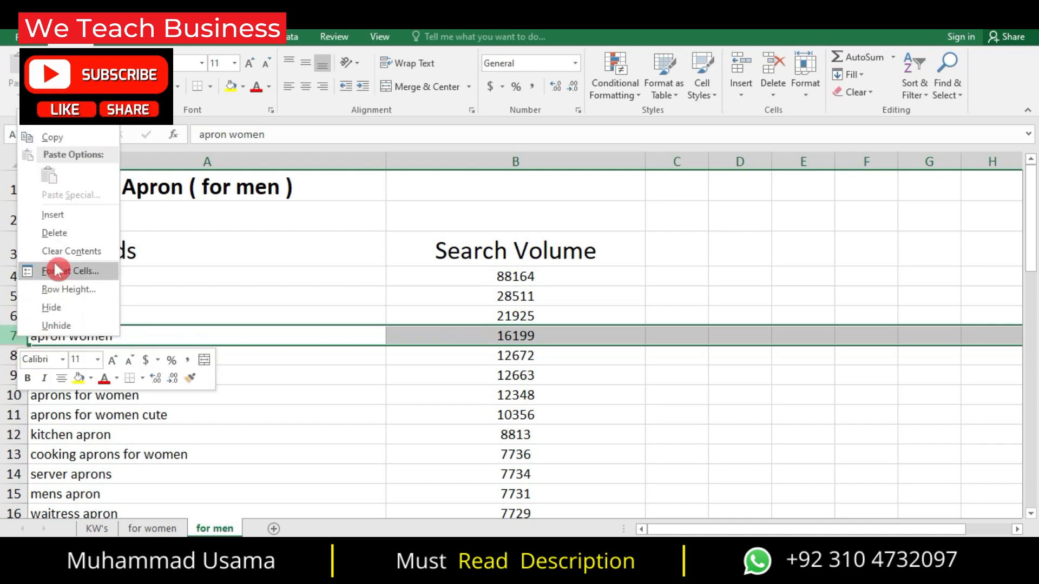
left_click(57, 234)
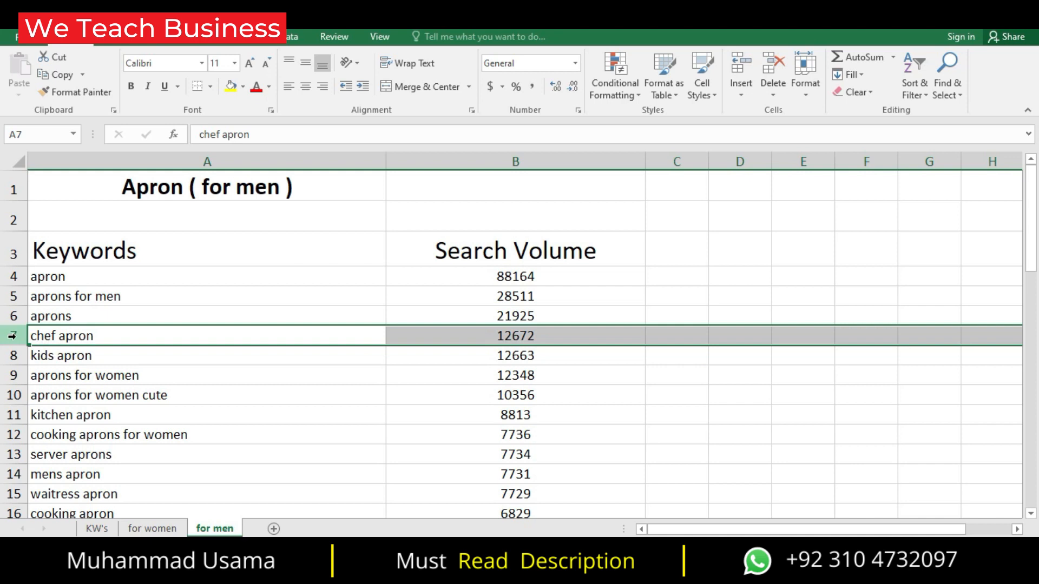
left_click(17, 355)
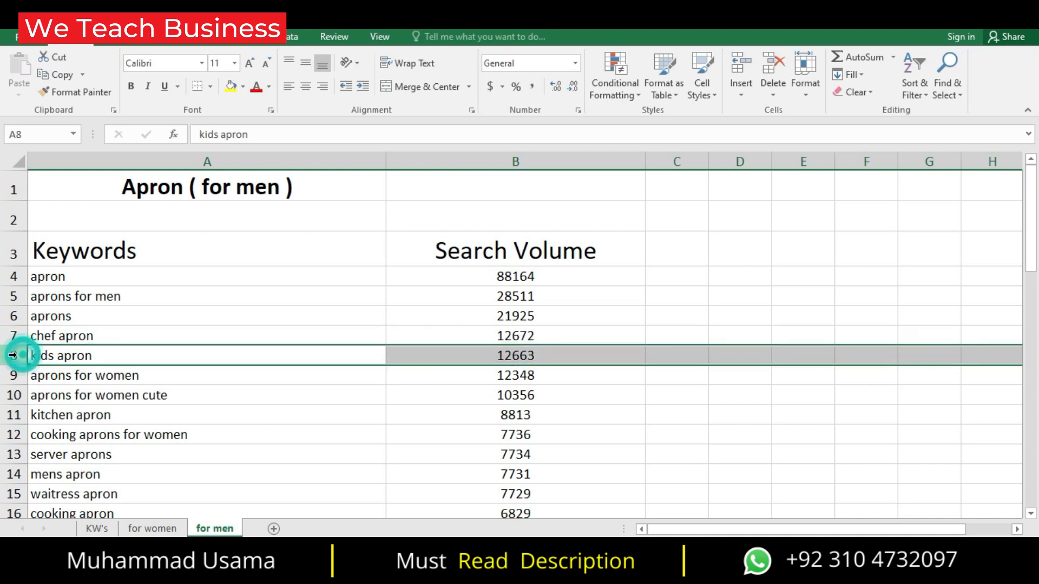
right_click(19, 360)
left_click(76, 250)
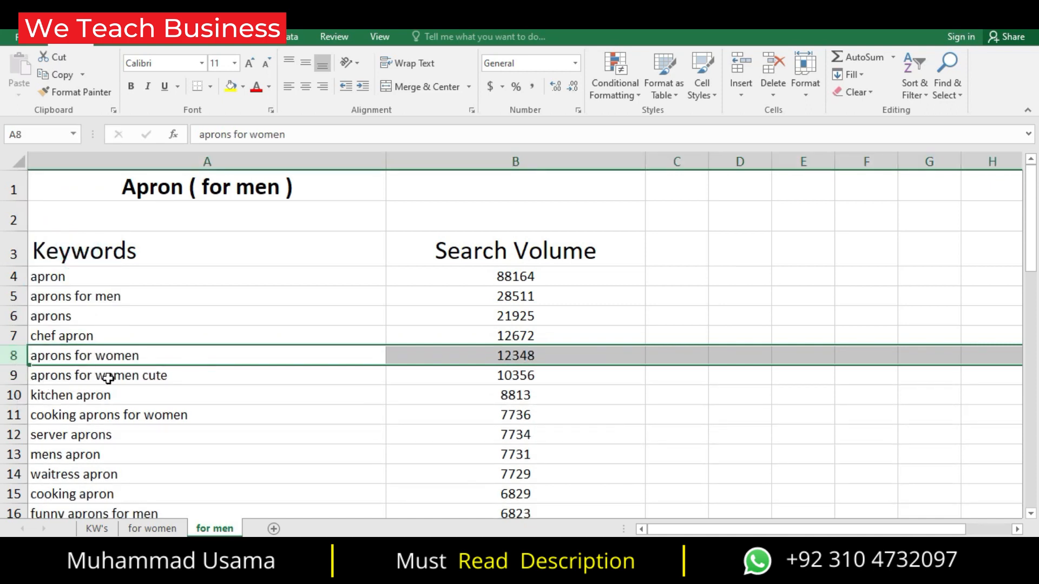
left_click(191, 378)
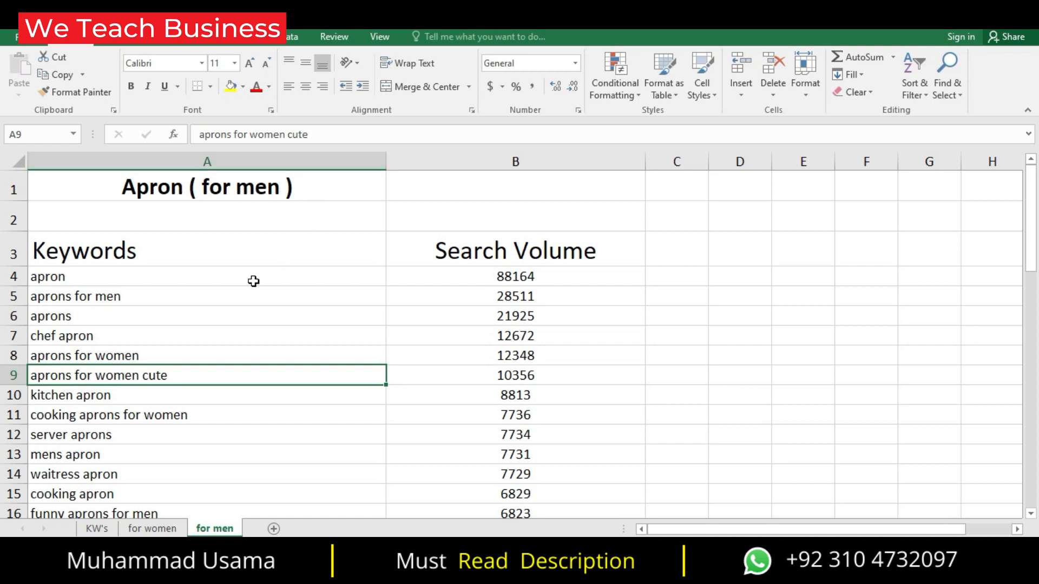
Delete the rows for "aprons for women", "aprons for women cute" and "waitress apron" from the "for men" keyword list
left_click(15, 356)
mouse_move(15, 355)
left_mouse_down()
mouse_move(15, 392)
mouse_move(12, 355)
mouse_move(12, 372)
left_mouse_up()
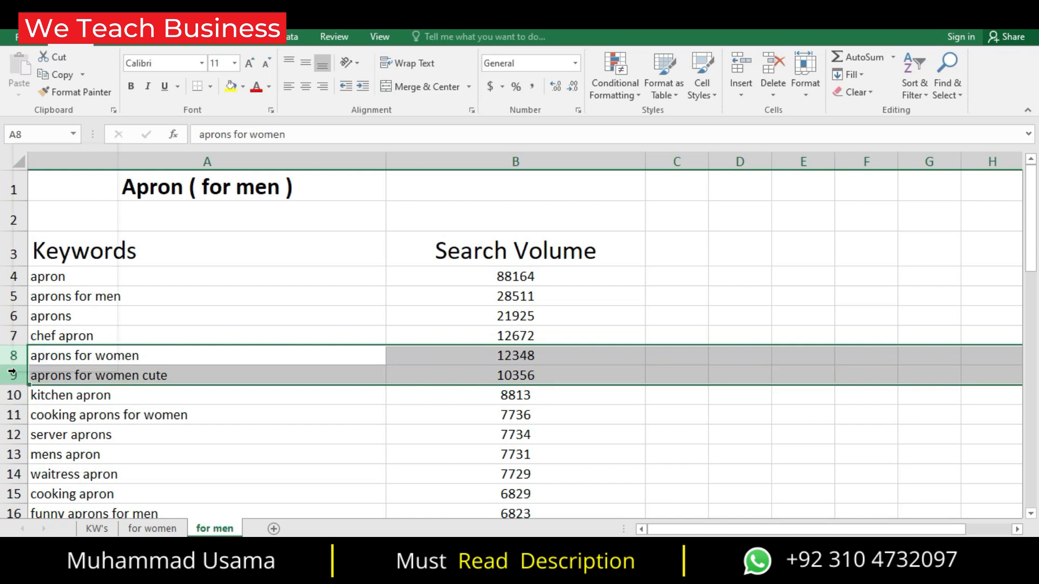
right_click(12, 372)
left_click(70, 267)
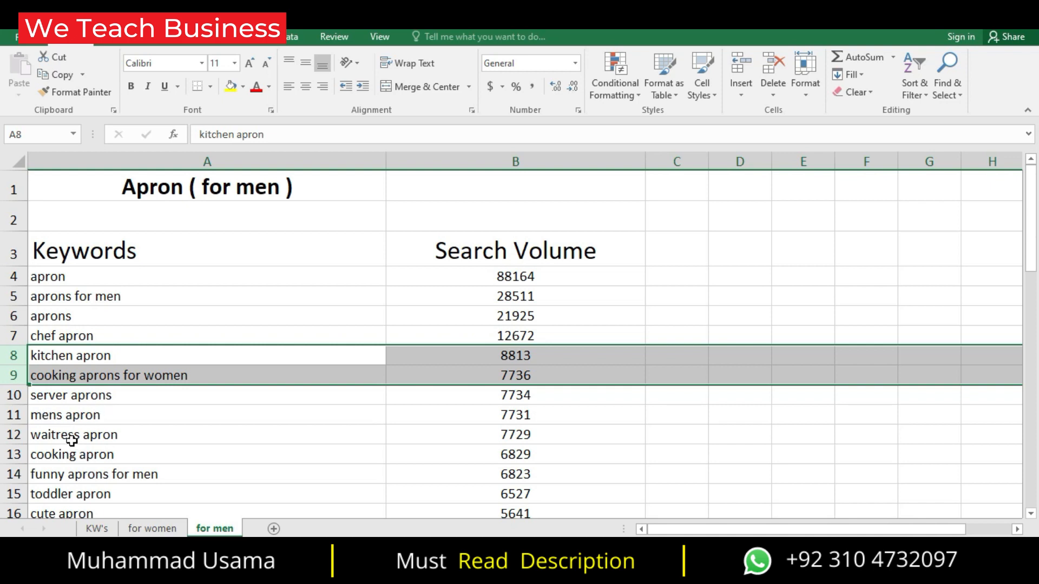
left_click(12, 436)
right_click(12, 436)
left_click(74, 331)
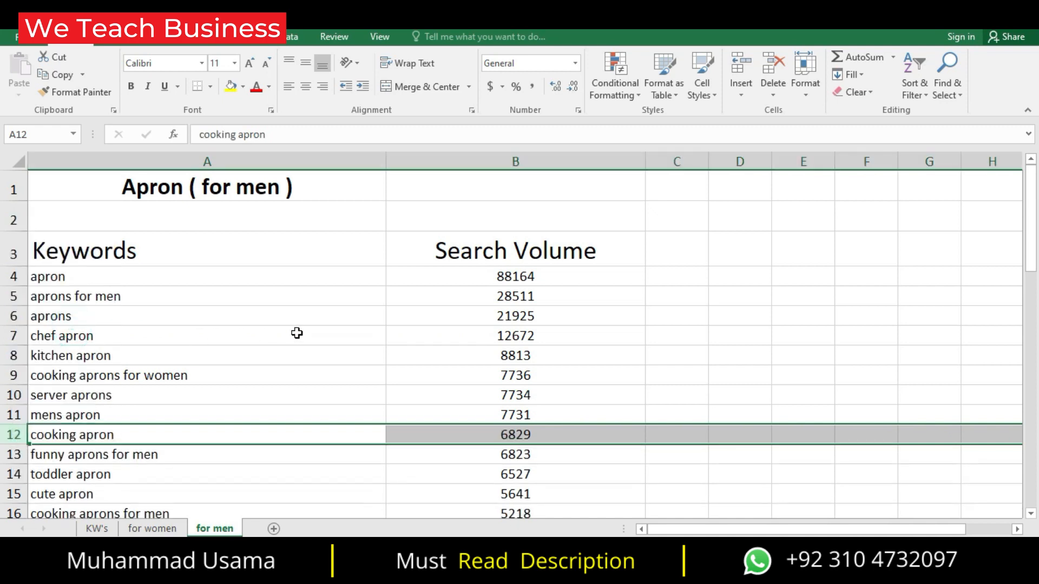